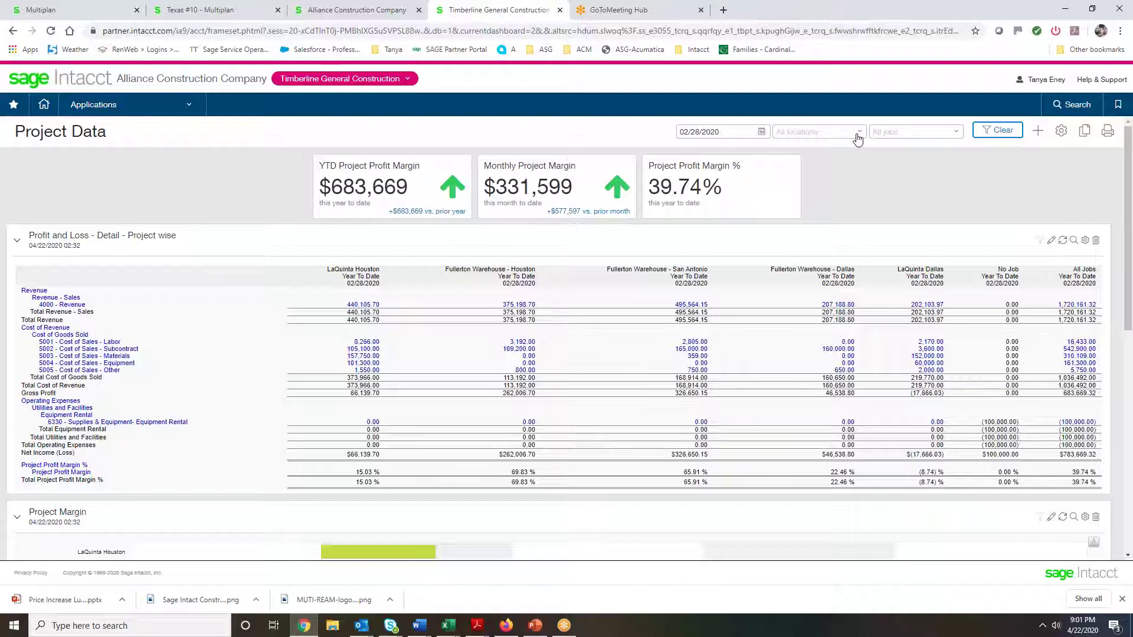
Step: Check the location and job filter choices available on the Project Data dashboard
click(861, 135)
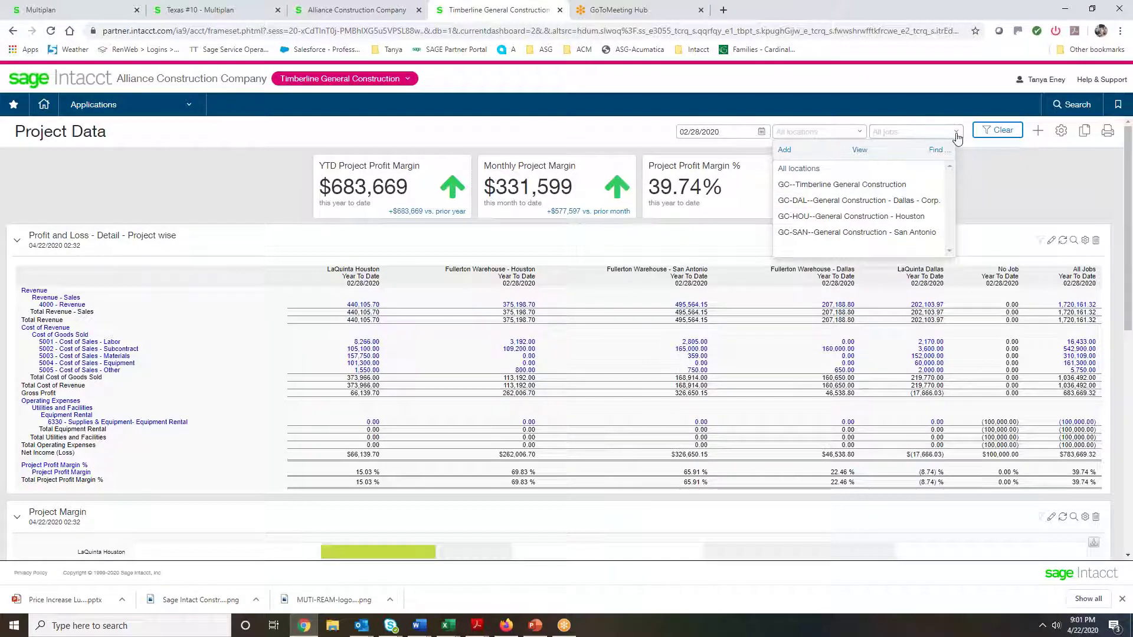
click(915, 132)
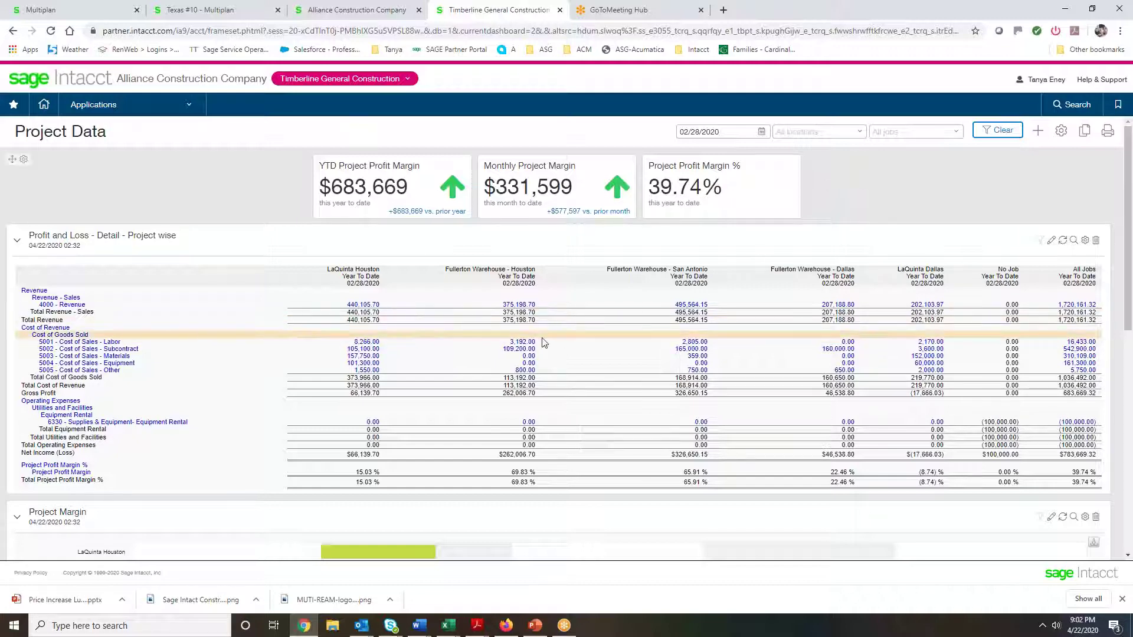
Step: Switch to the Multiplan company and examine the Controller Dashboard's performance cards, entity reports, revenue chart and shortcuts
click(88, 10)
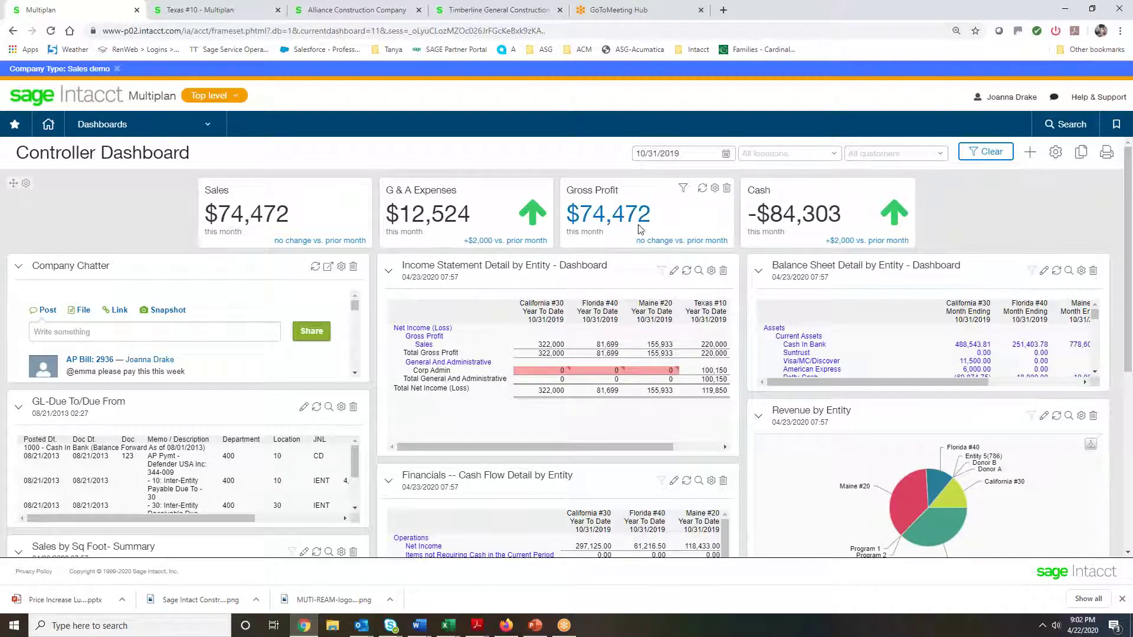
mouse_move(431, 230)
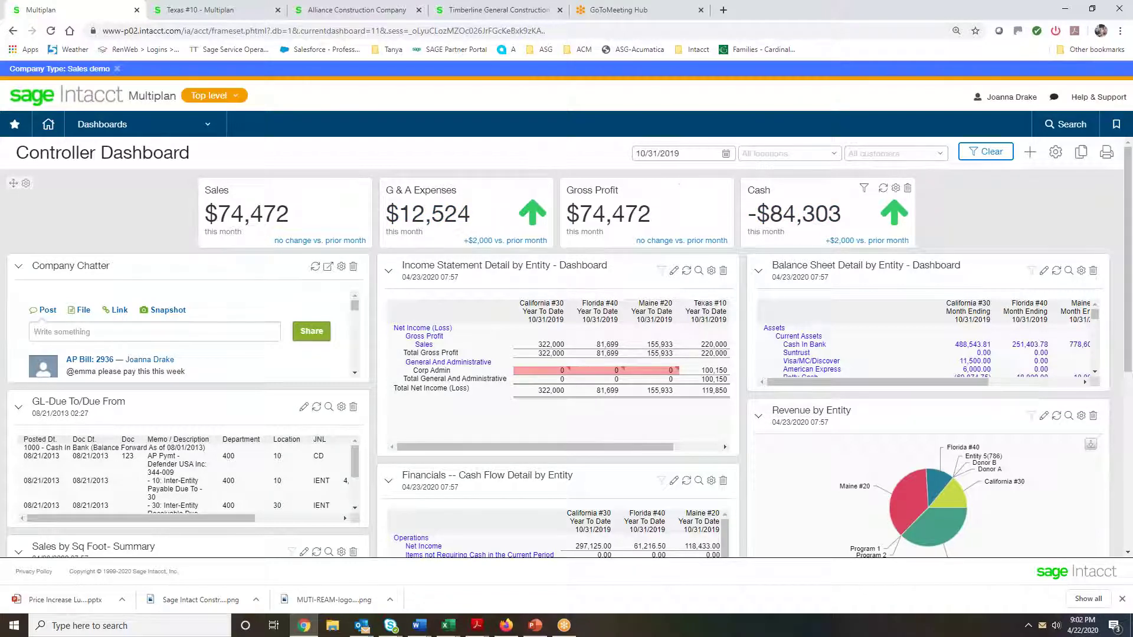
scroll(284, 286, down, 2)
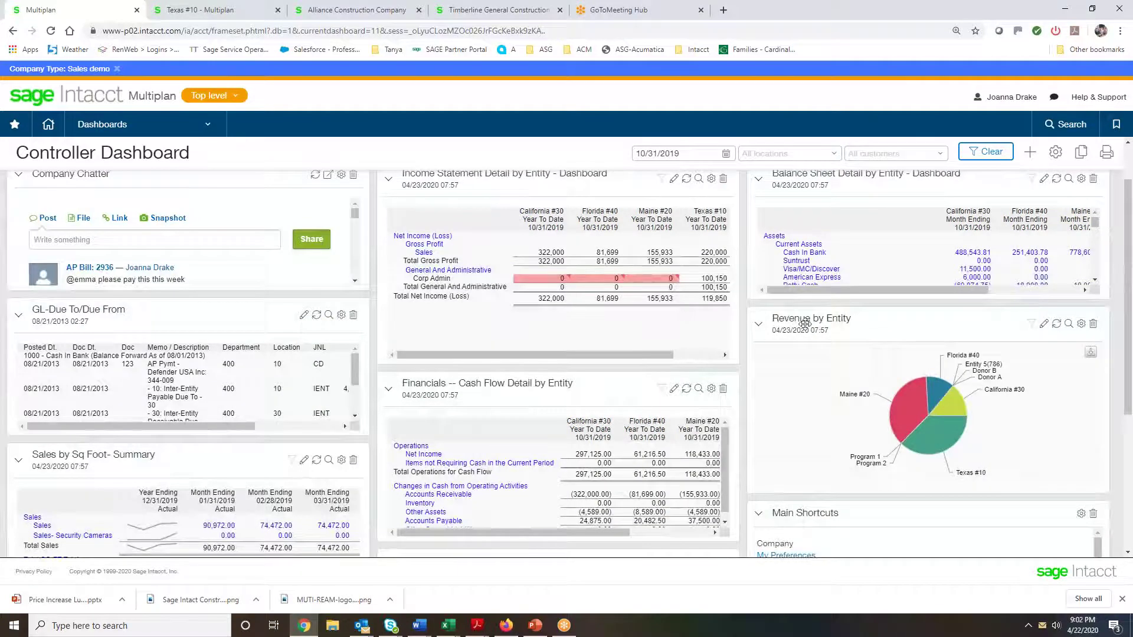
scroll(805, 324, down, 1)
mouse_move(947, 347)
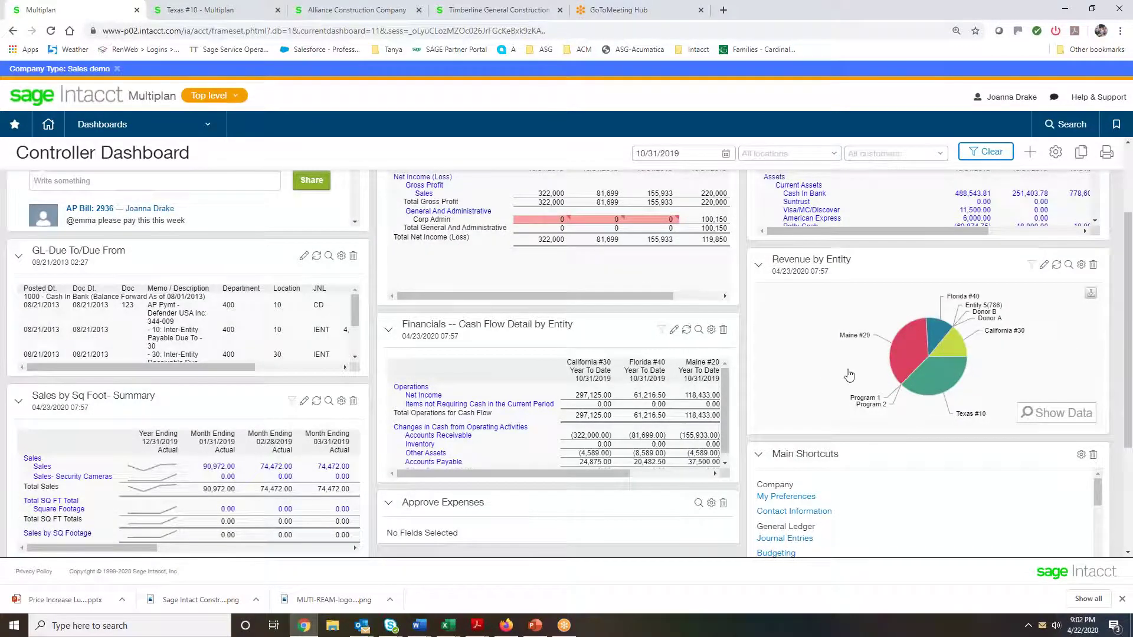
scroll(822, 434, down, 2)
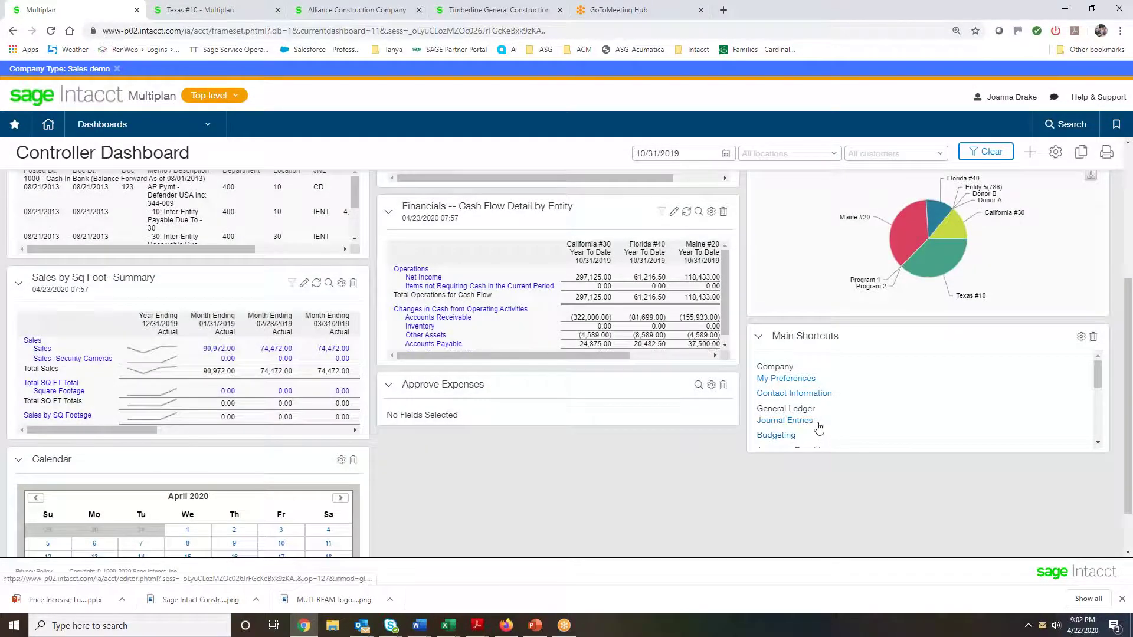
scroll(818, 428, up, 5)
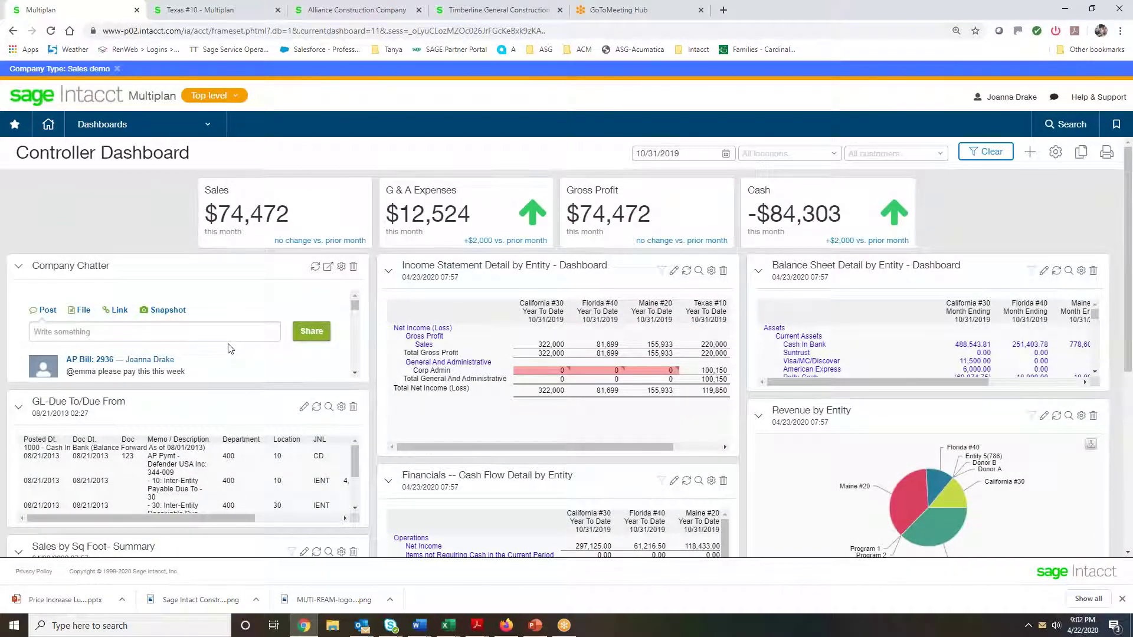
scroll(230, 348, down, 1)
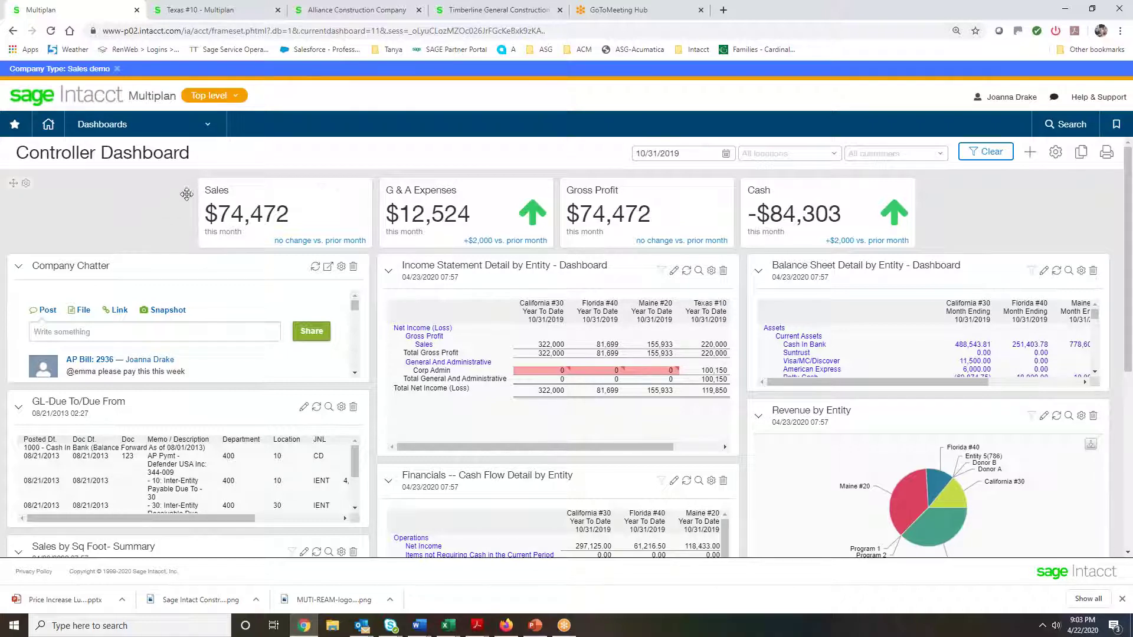
click(236, 102)
scroll(346, 280, down, 2)
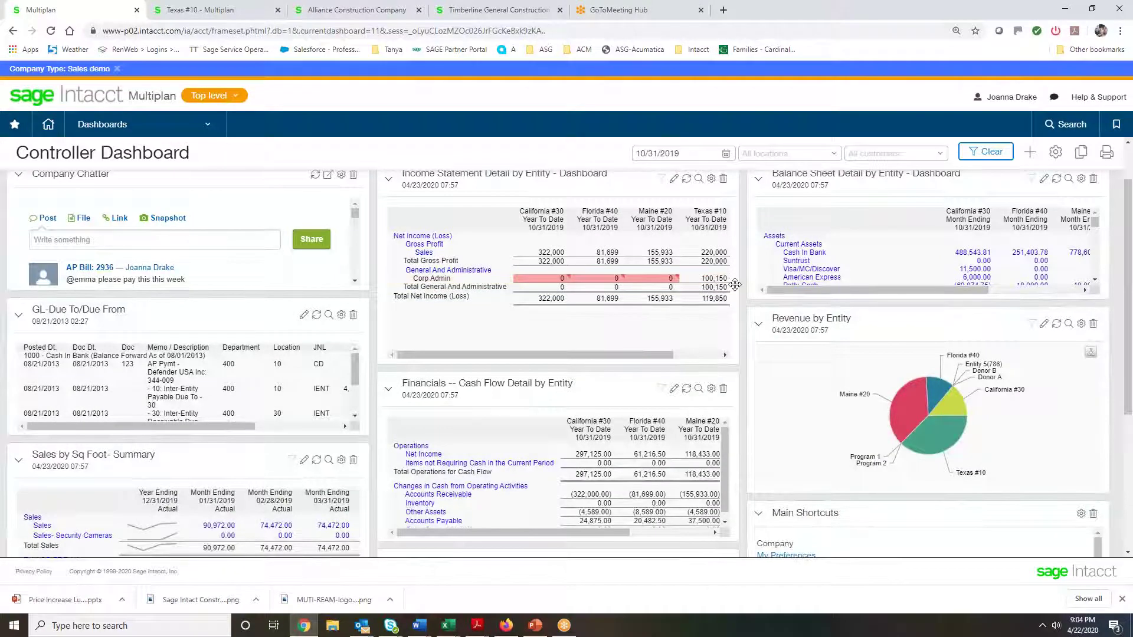
scroll(735, 294, up, 2)
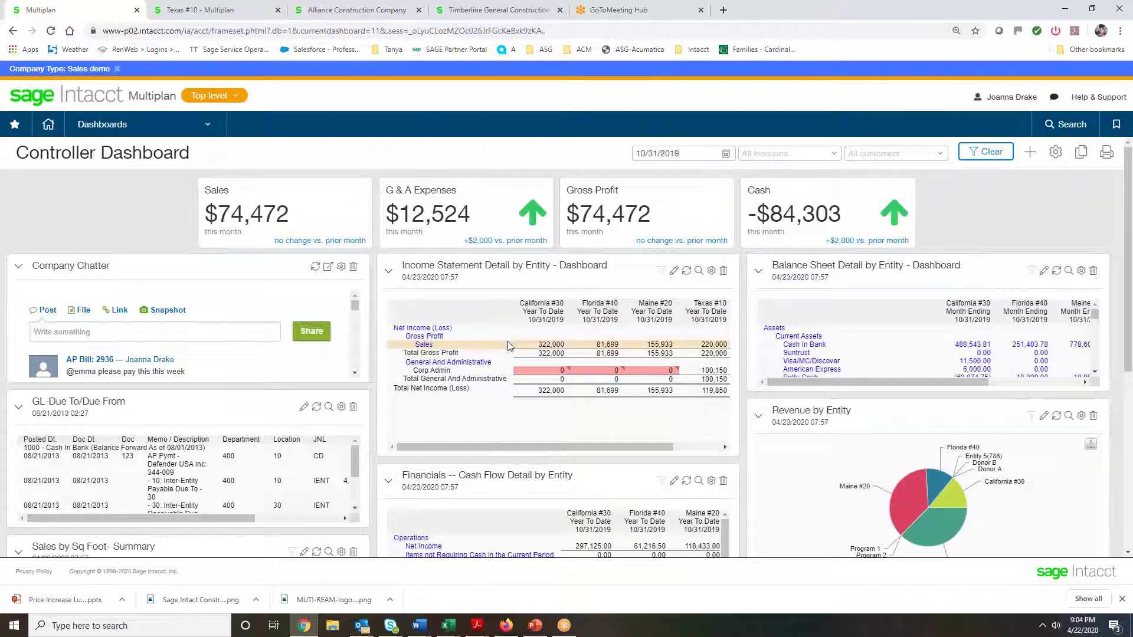
Step: Drill down from Sales in the income statement to California #30's general ledger entries, view the report's customization options, and close both reports
click(425, 345)
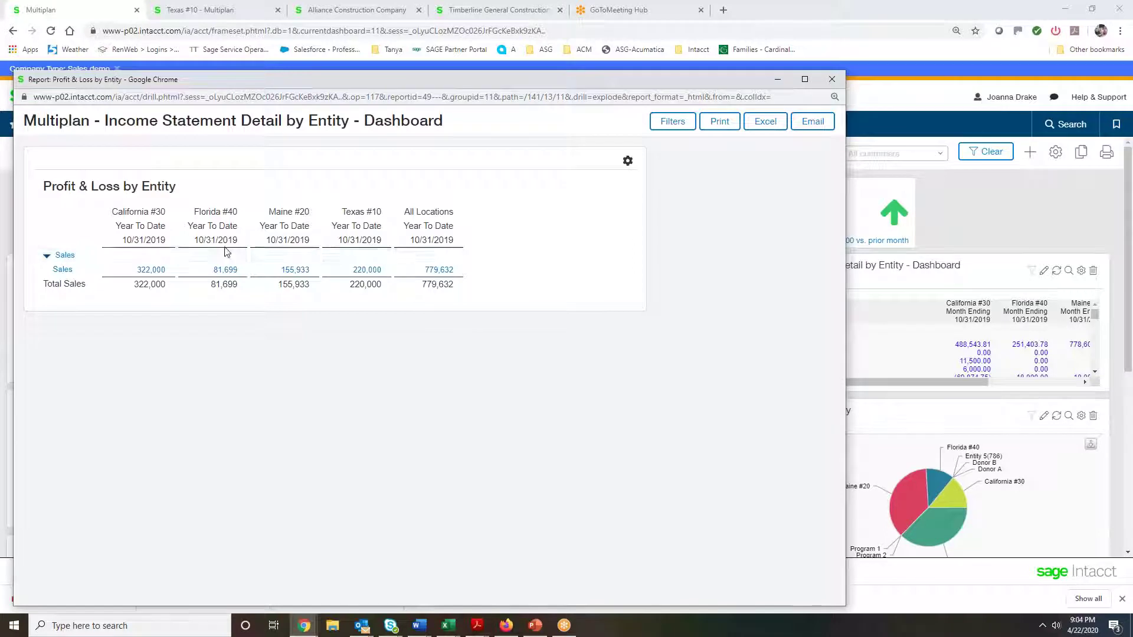
click(152, 271)
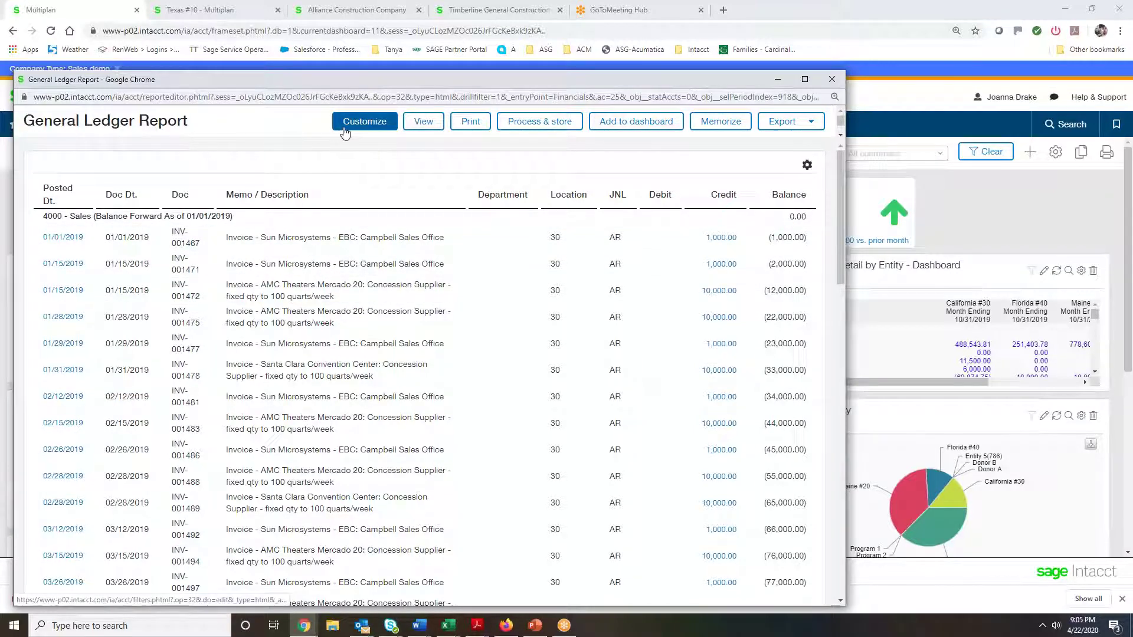
click(345, 128)
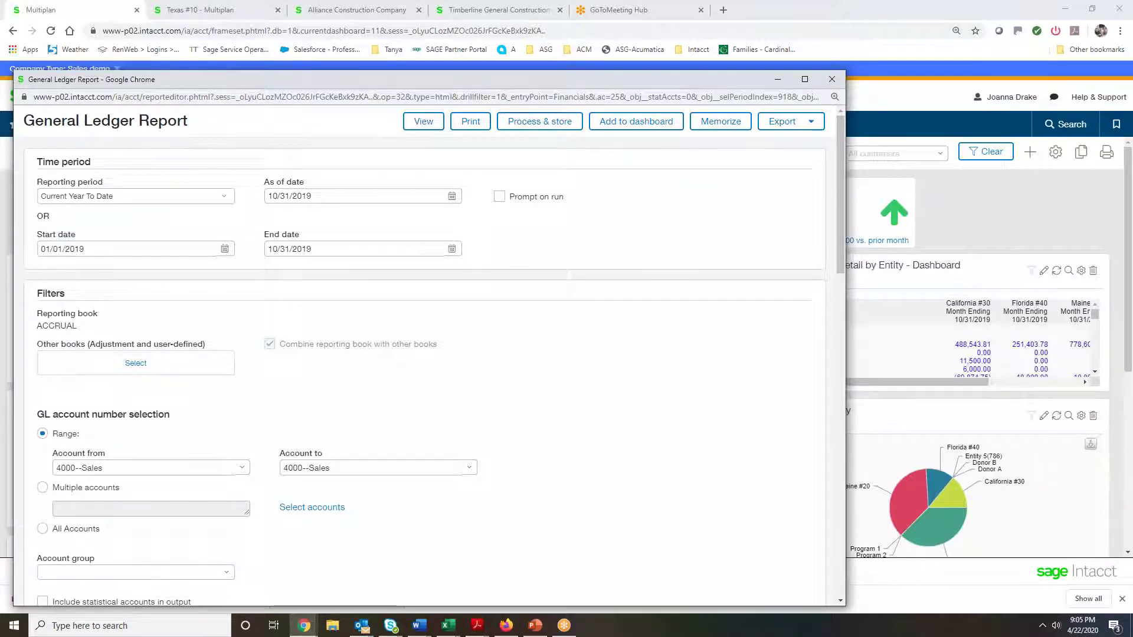
click(832, 79)
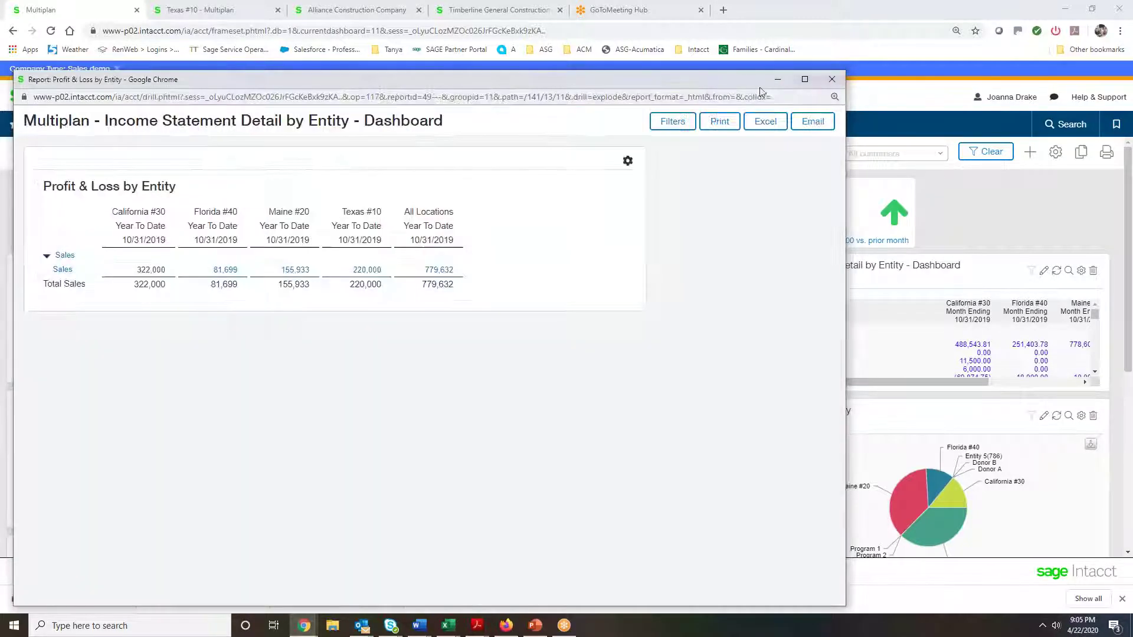
click(832, 79)
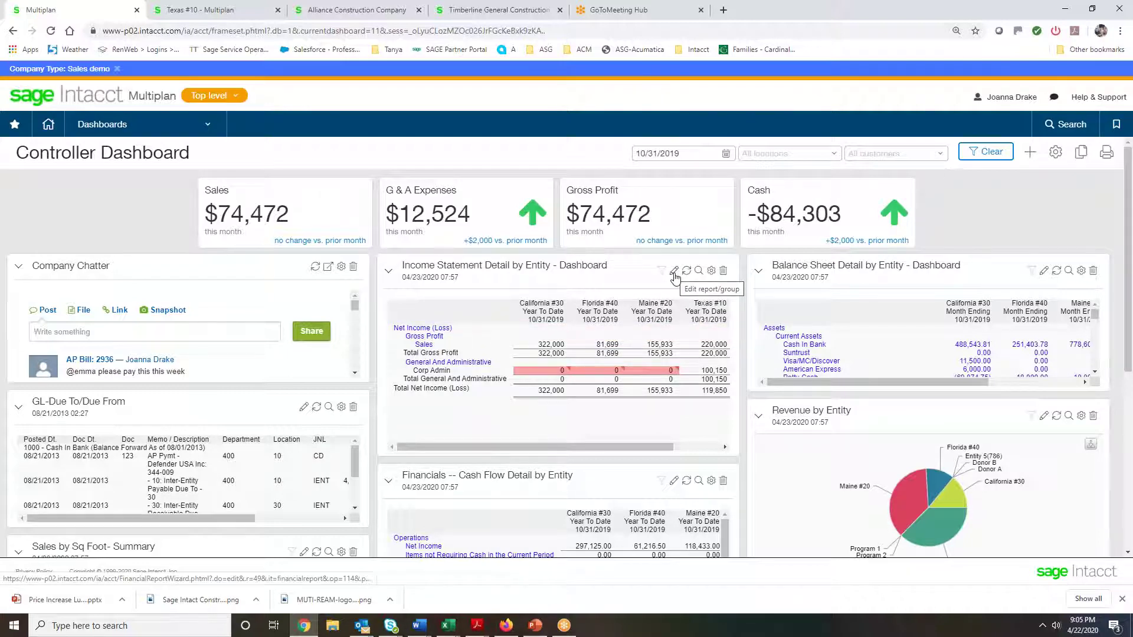
Step: Edit the Income Statement Detail by Entity - Dashboard report so its Sales row expands by the Customers dimension
click(674, 273)
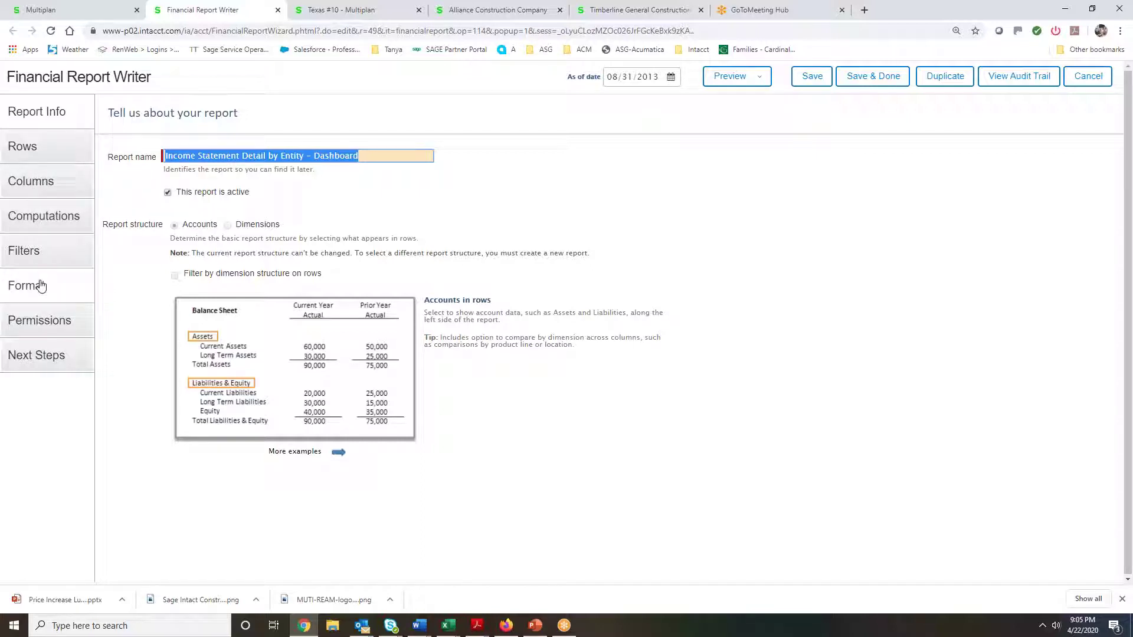
click(47, 152)
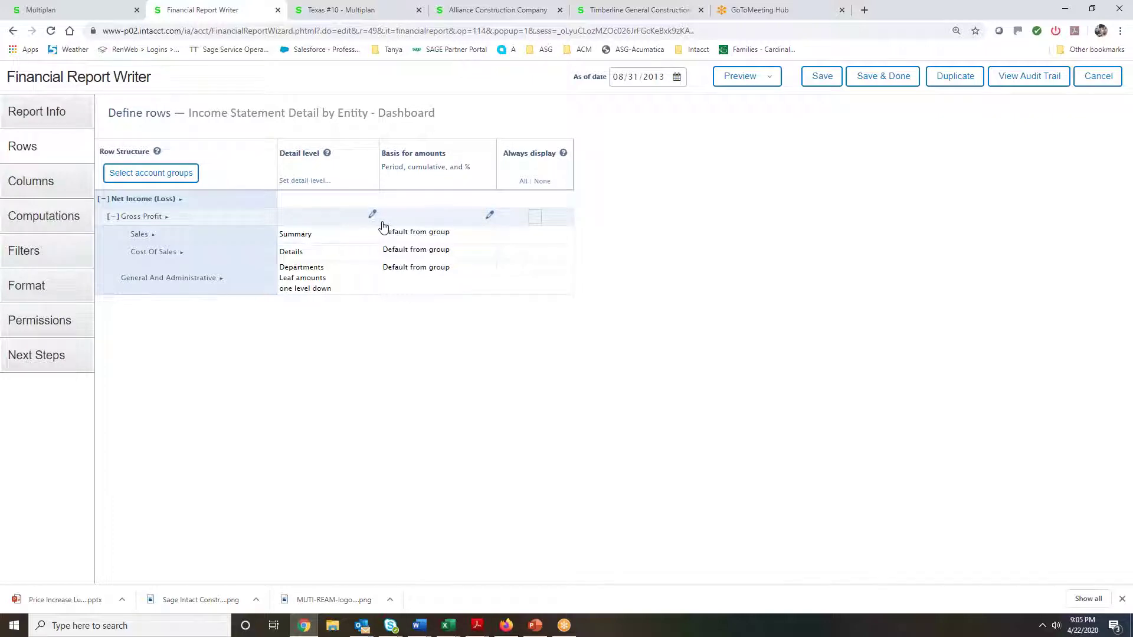
click(299, 235)
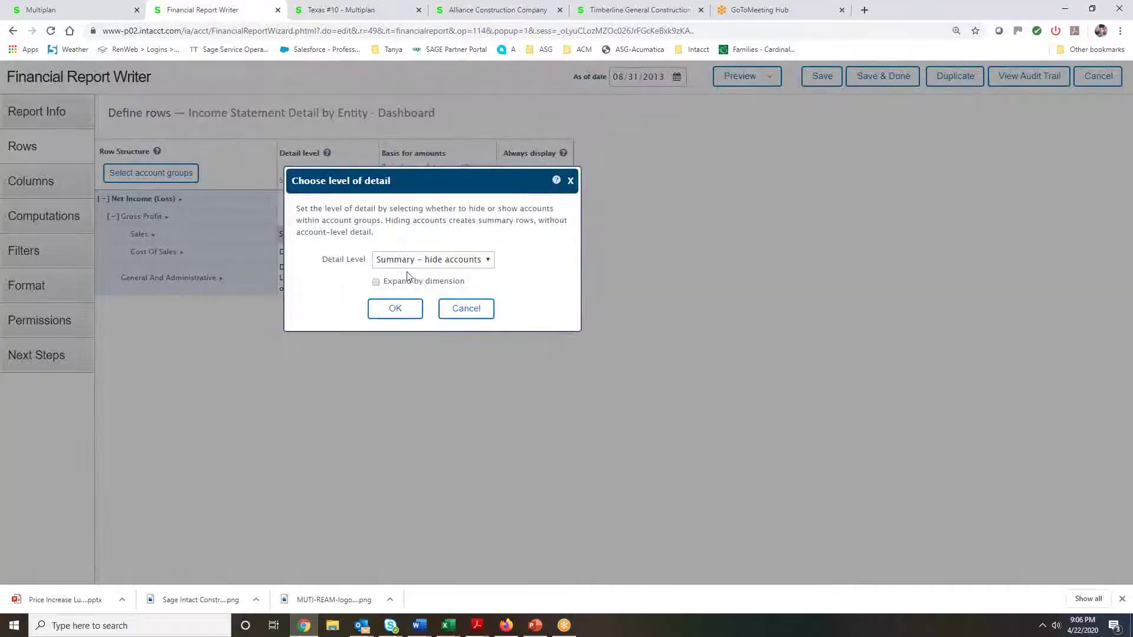
click(377, 284)
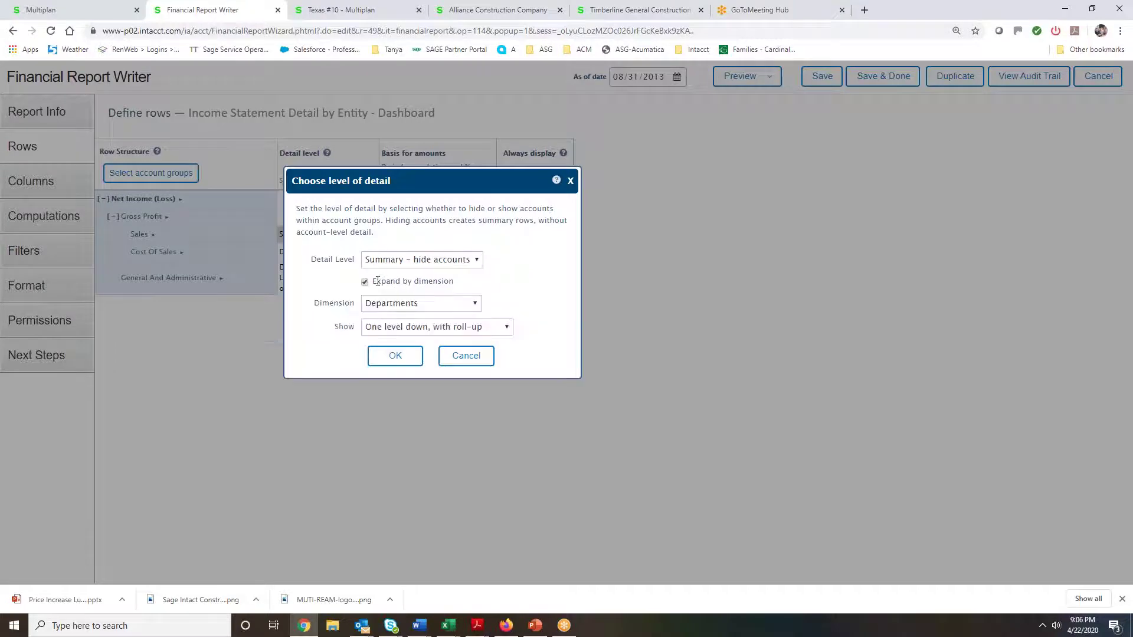
click(453, 306)
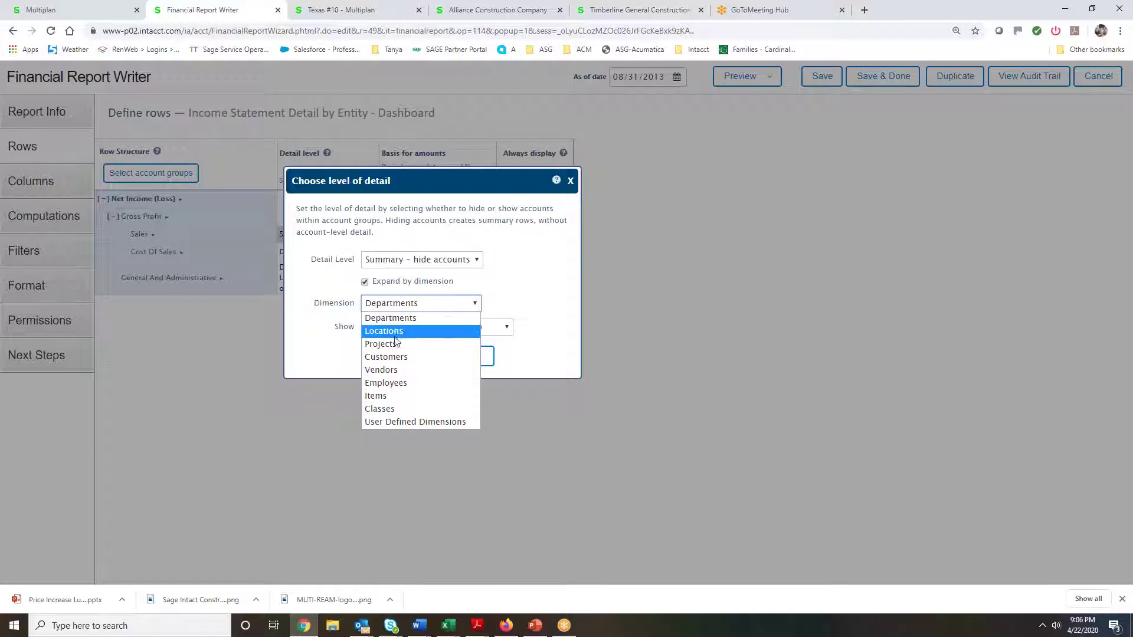
click(396, 357)
click(399, 357)
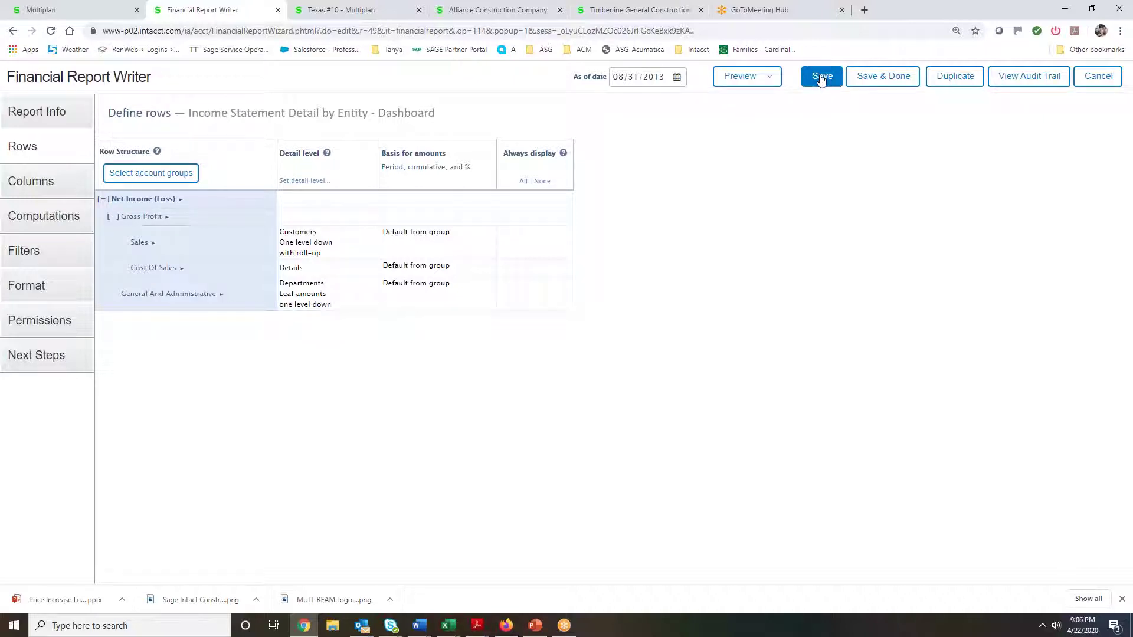
Step: Preview the edited income statement report with its customer breakdown and close the preview
click(745, 77)
click(749, 100)
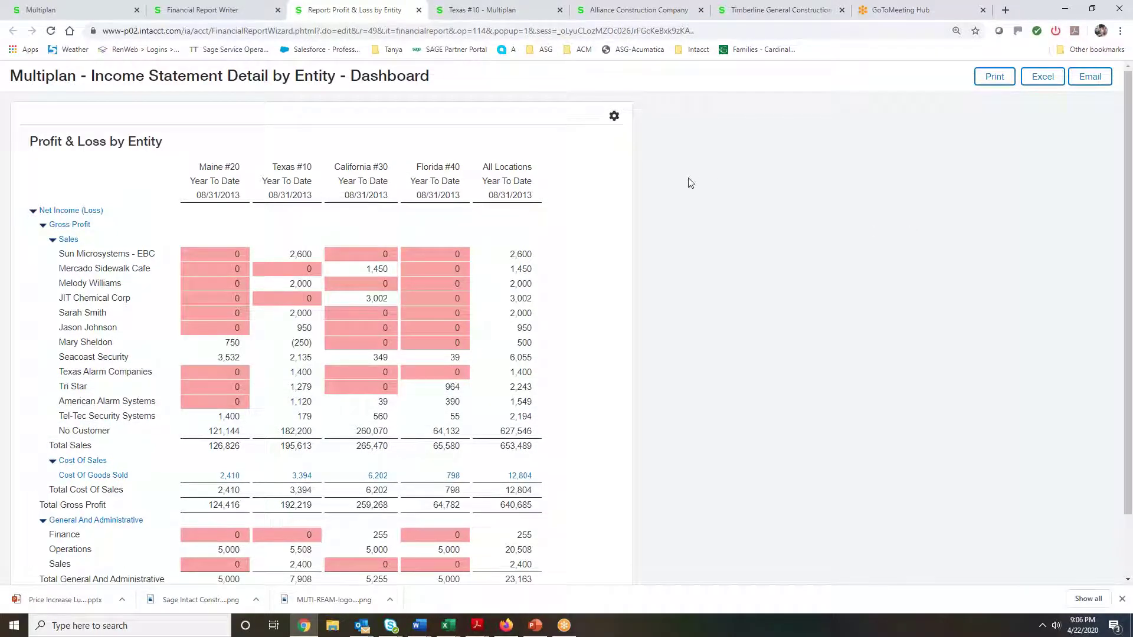
click(419, 10)
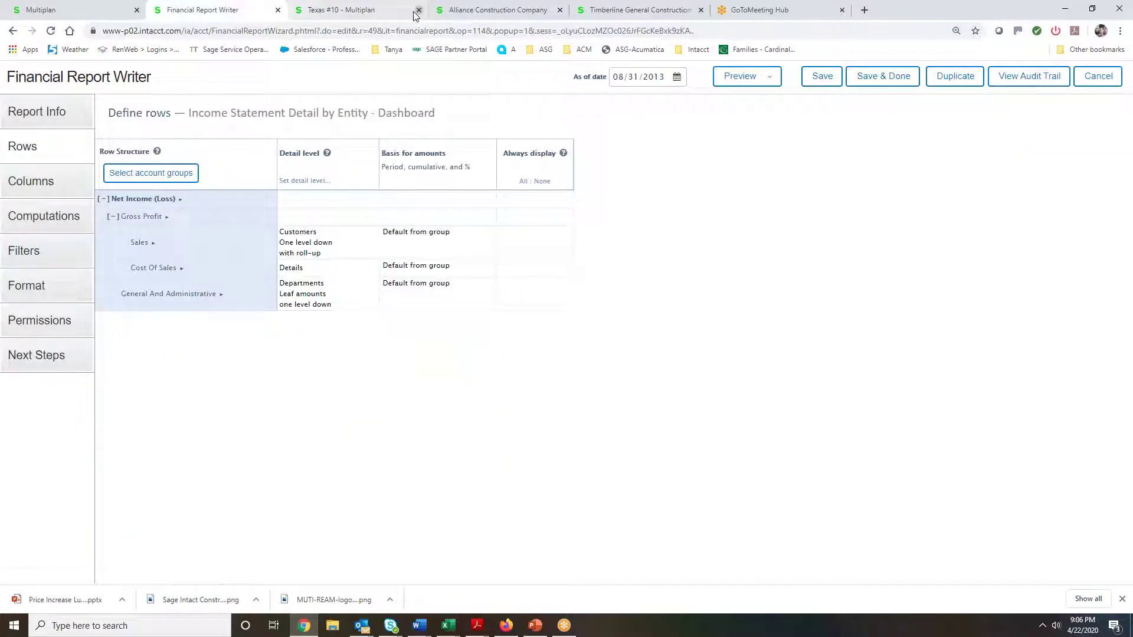
Step: Look through the report's column, computation and permission settings and go on to its next steps
click(35, 193)
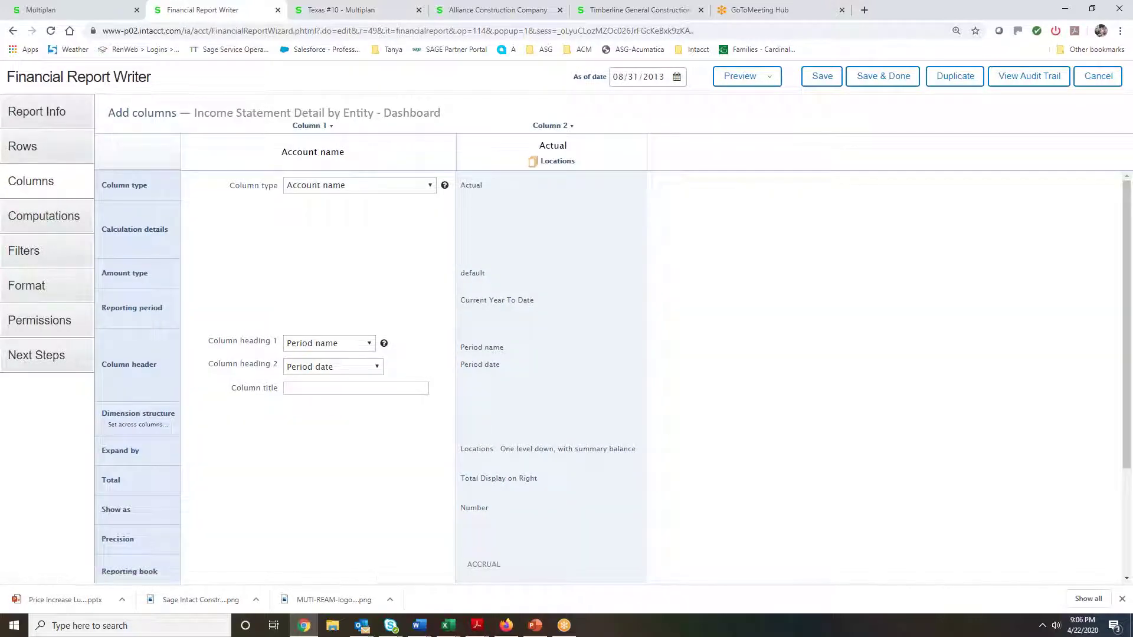
click(33, 215)
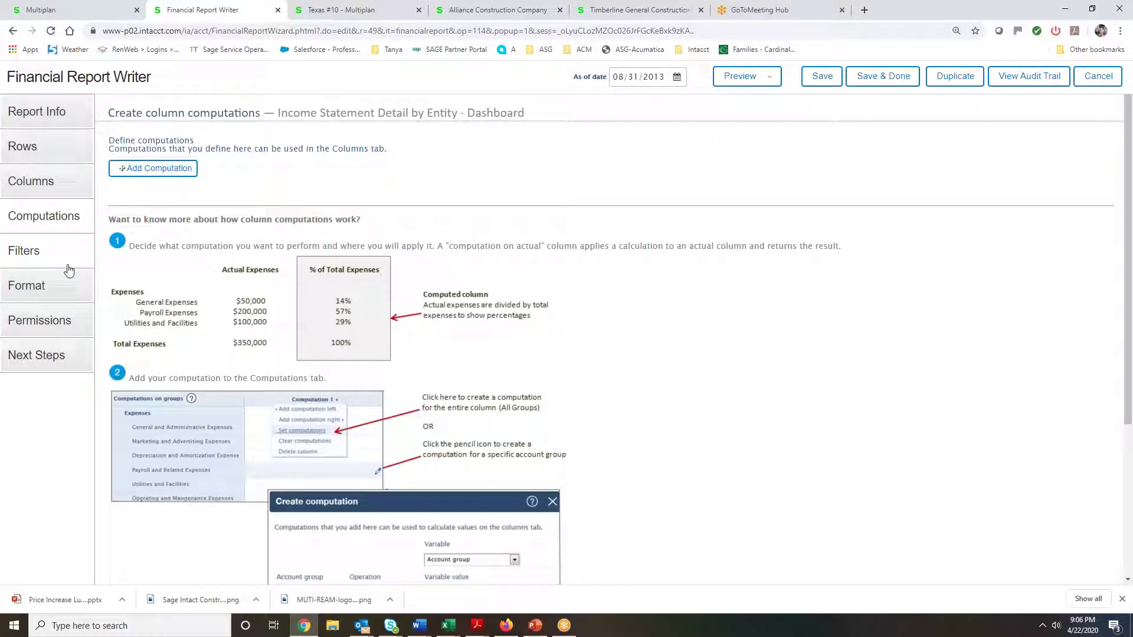
click(34, 321)
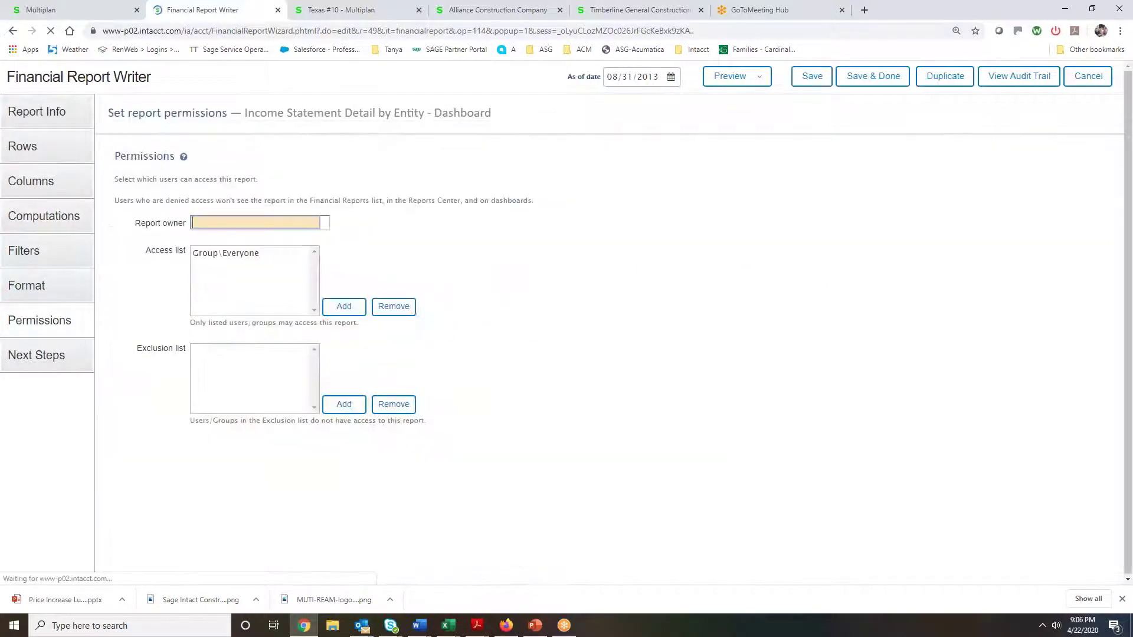
click(33, 354)
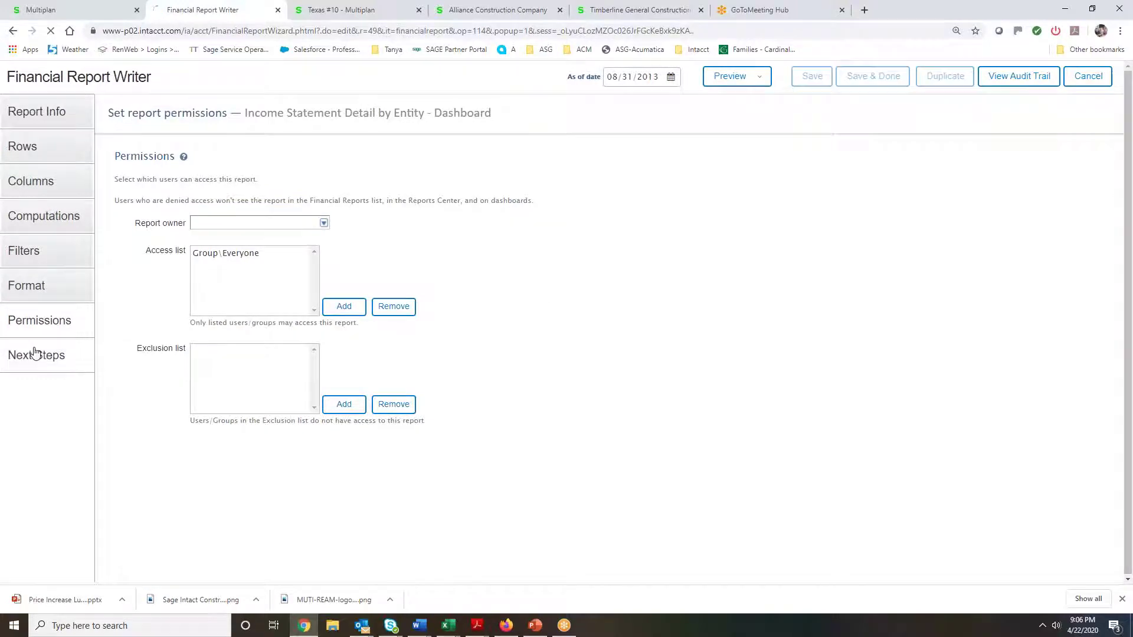
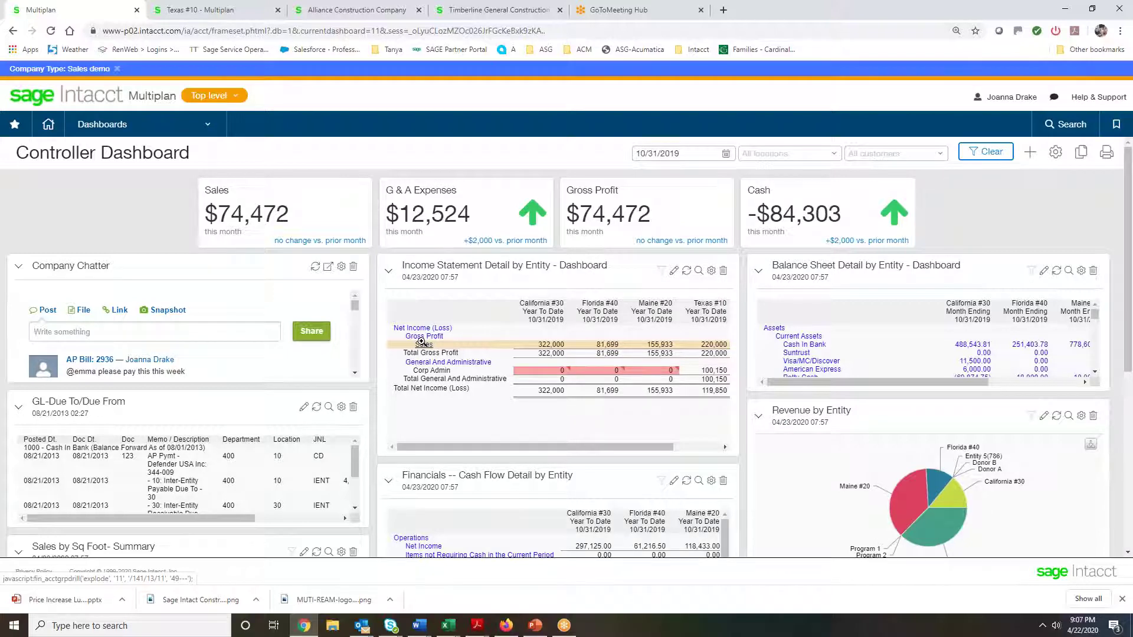
Step: Open the Workflow Approvals dashboard and look through its pending bills, journal entries, purchasing transactions, expenses and payments
click(110, 126)
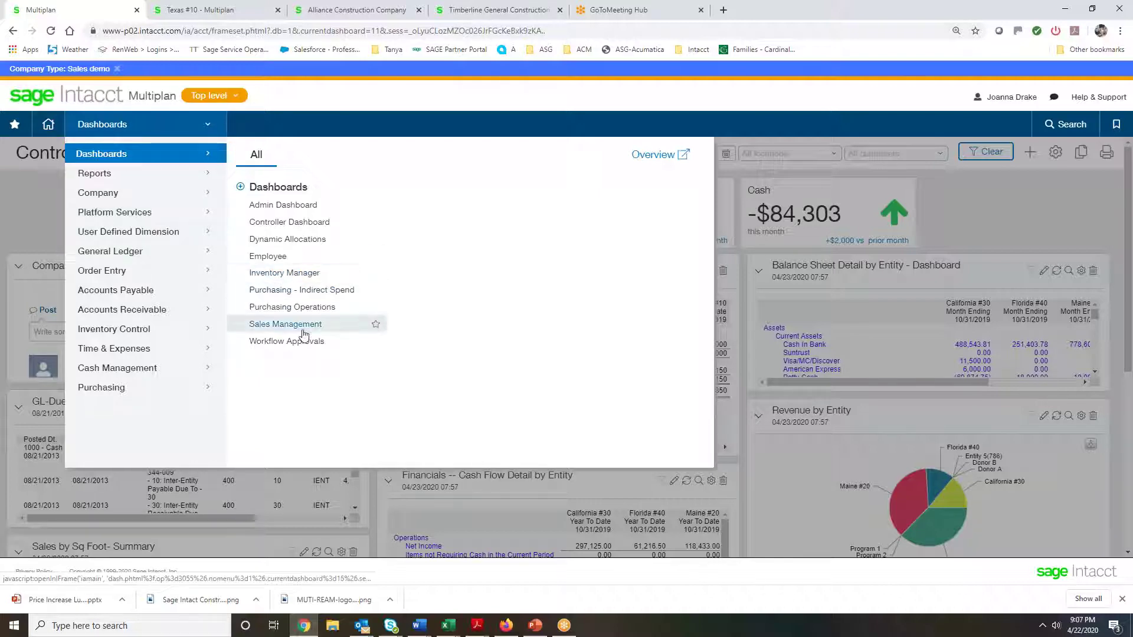
click(301, 343)
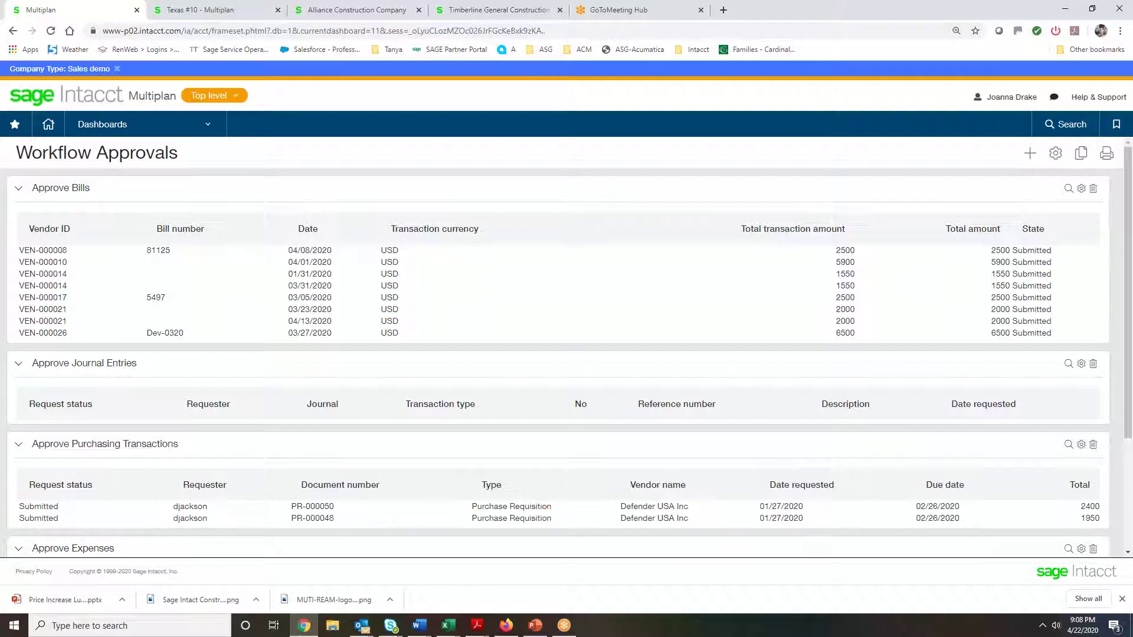
scroll(299, 336, down, 3)
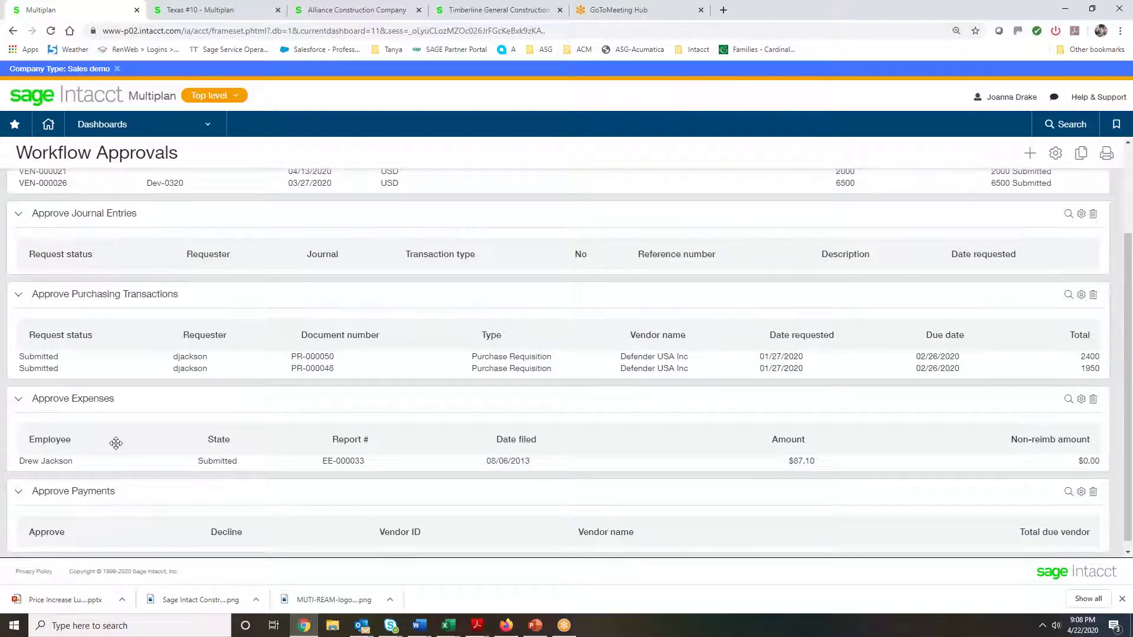
scroll(166, 419, up, 3)
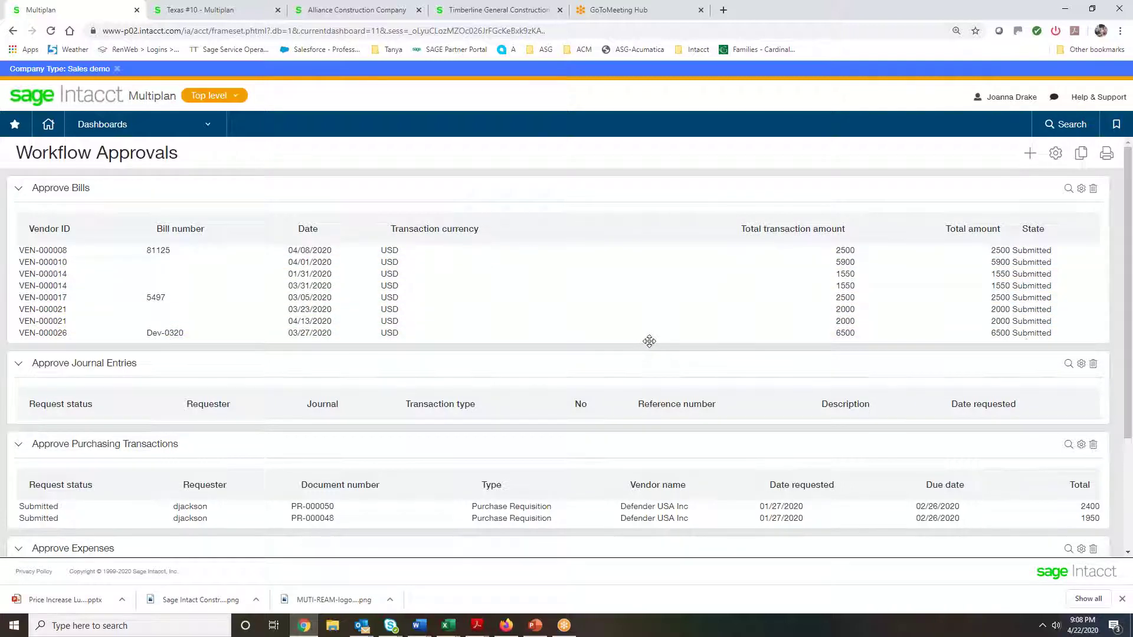
Step: Open the full Approve Bills list and enlarge its window to show all columns
click(1067, 188)
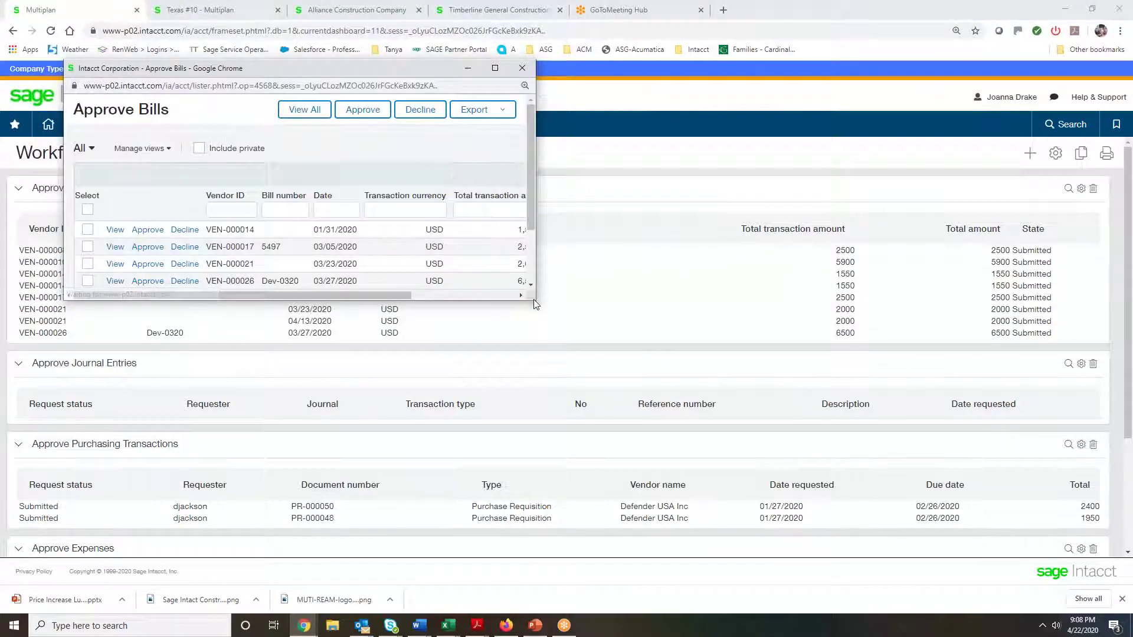
drag(533, 299, 940, 468)
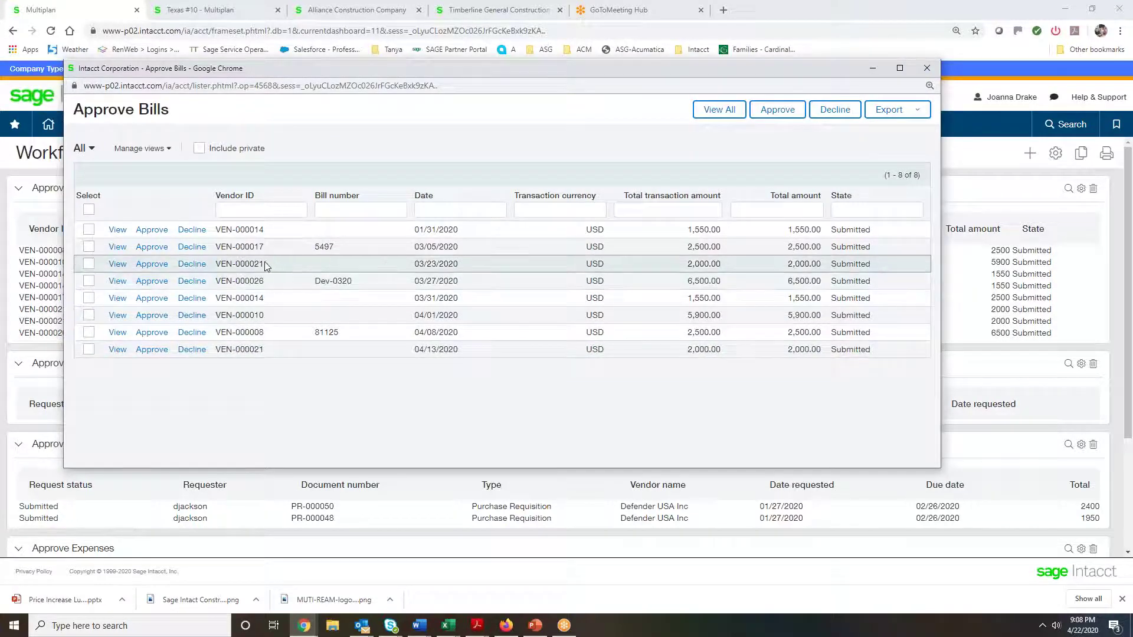
Step: View bill Dev-0320 from the Approve Bills list, check its attached invoice document, and close the attachment
click(117, 281)
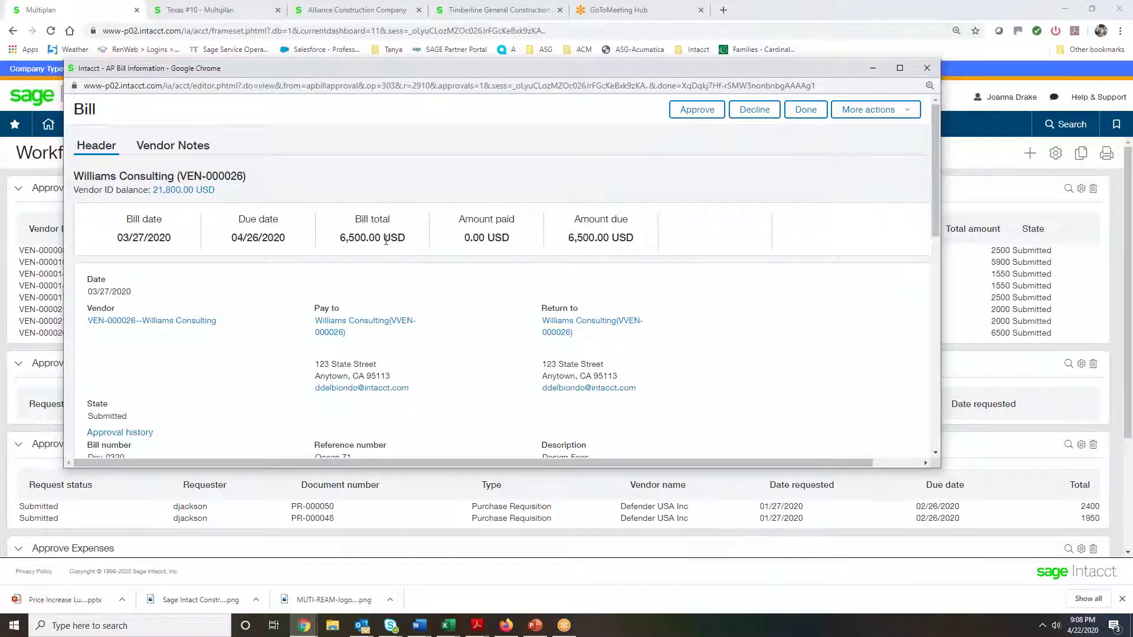
scroll(466, 256, down, 4)
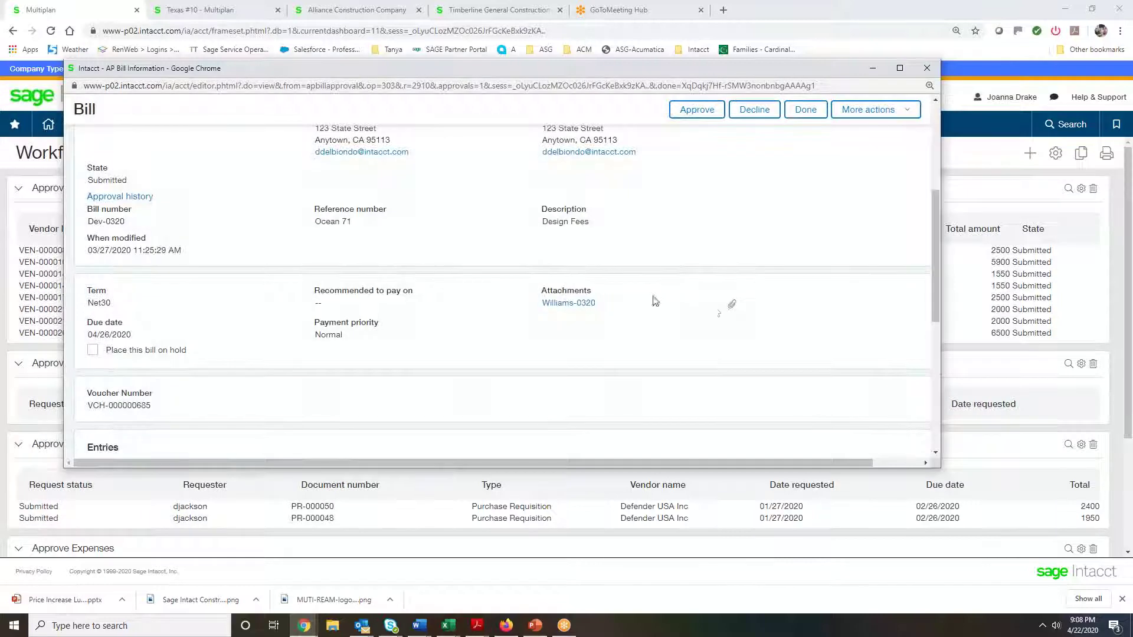
click(732, 304)
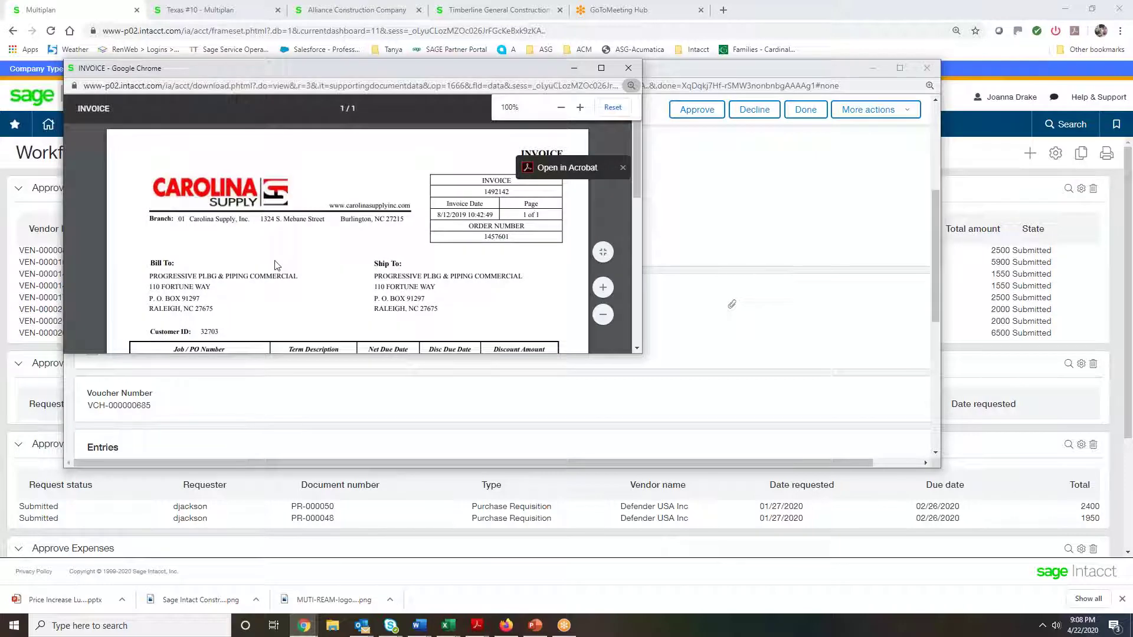
click(629, 68)
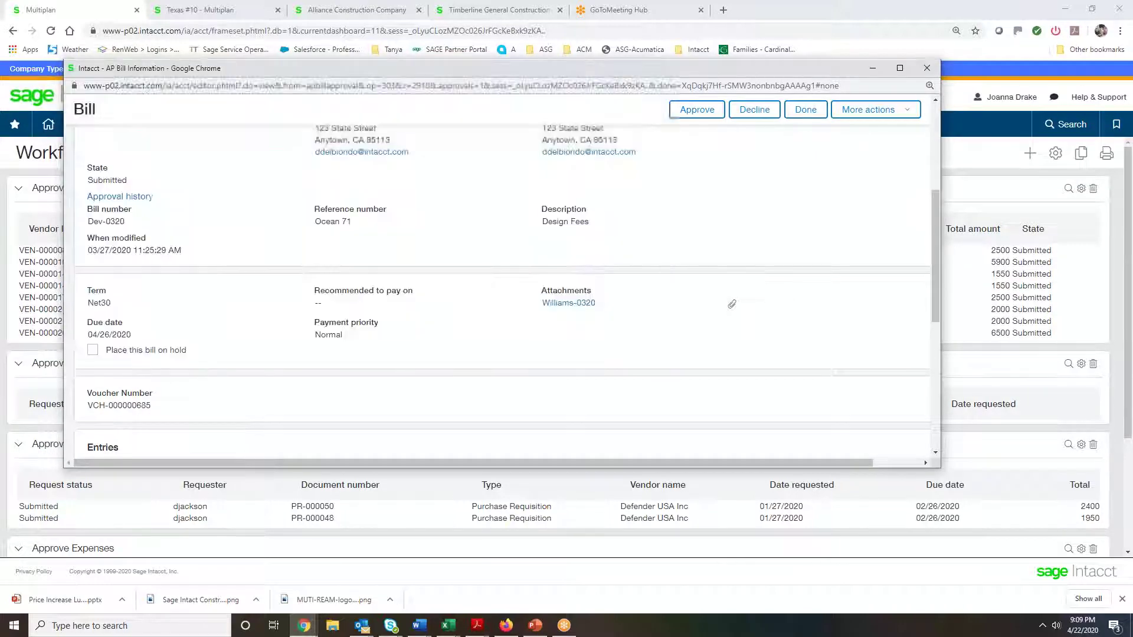
Step: Review the bill's entries and comment area, finish viewing the bill without approving it, and close the Approve Bills list
scroll(599, 287, down, 4)
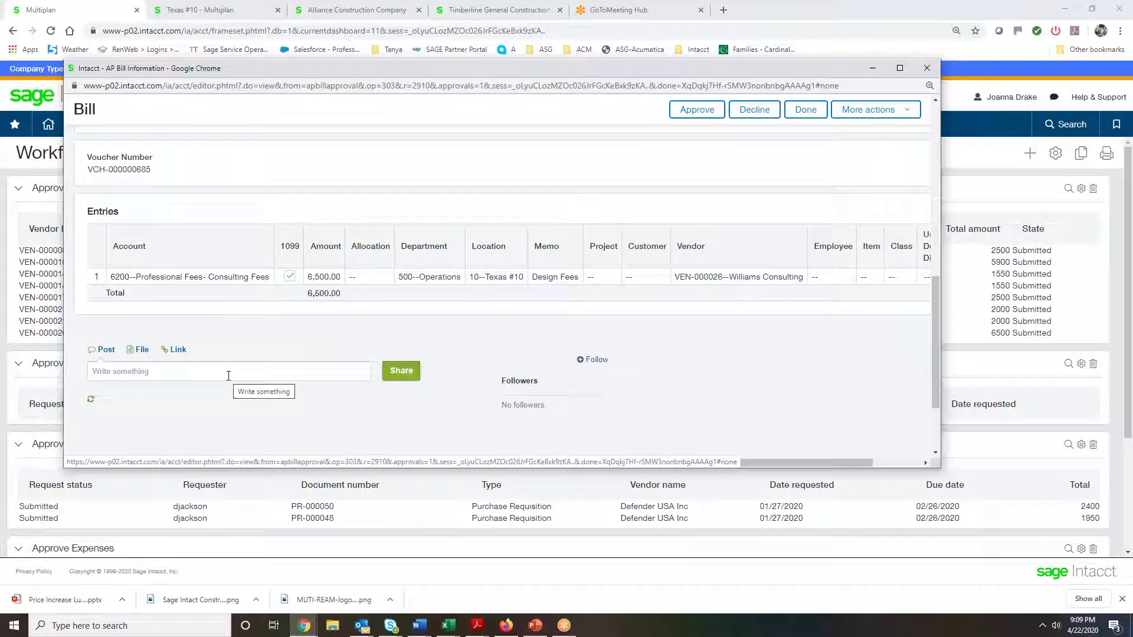
scroll(568, 369, up, 10)
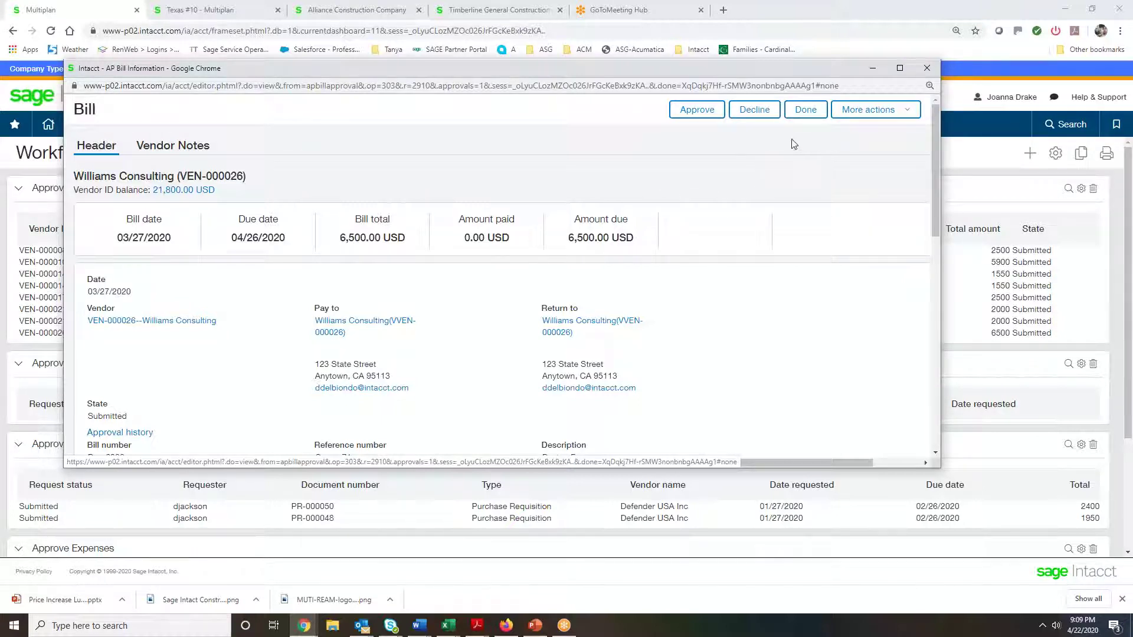
click(805, 109)
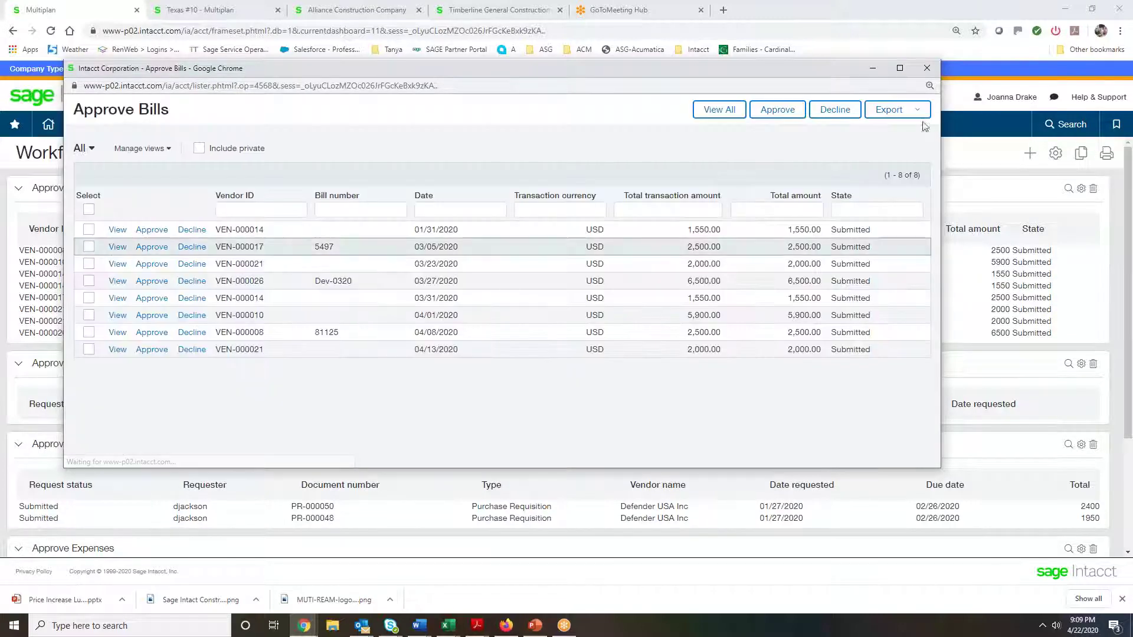
click(927, 68)
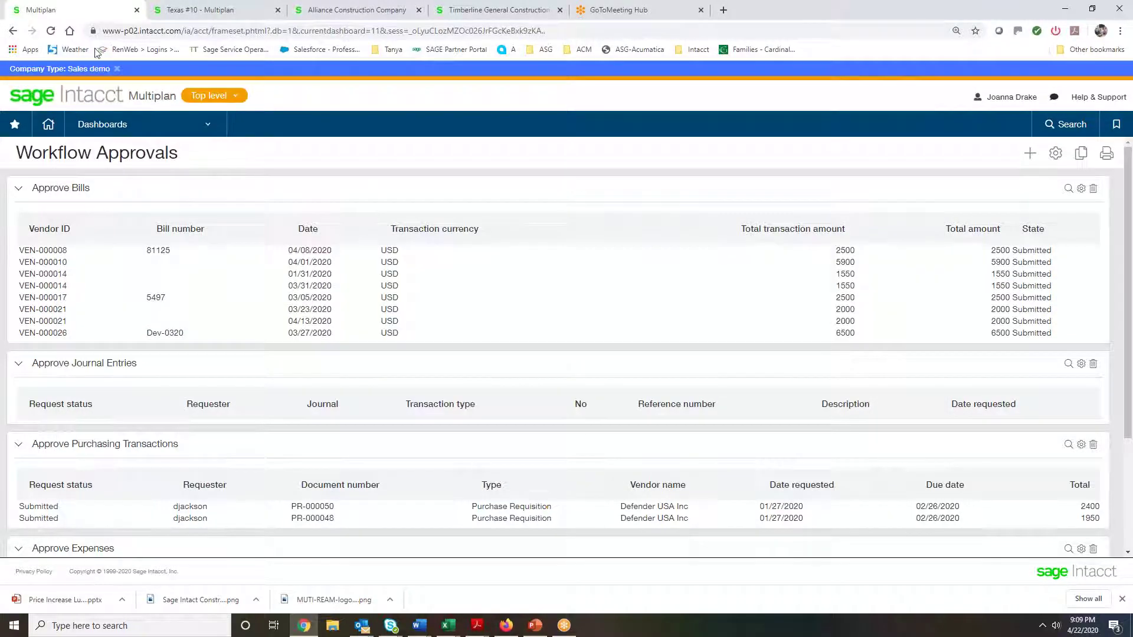
click(93, 125)
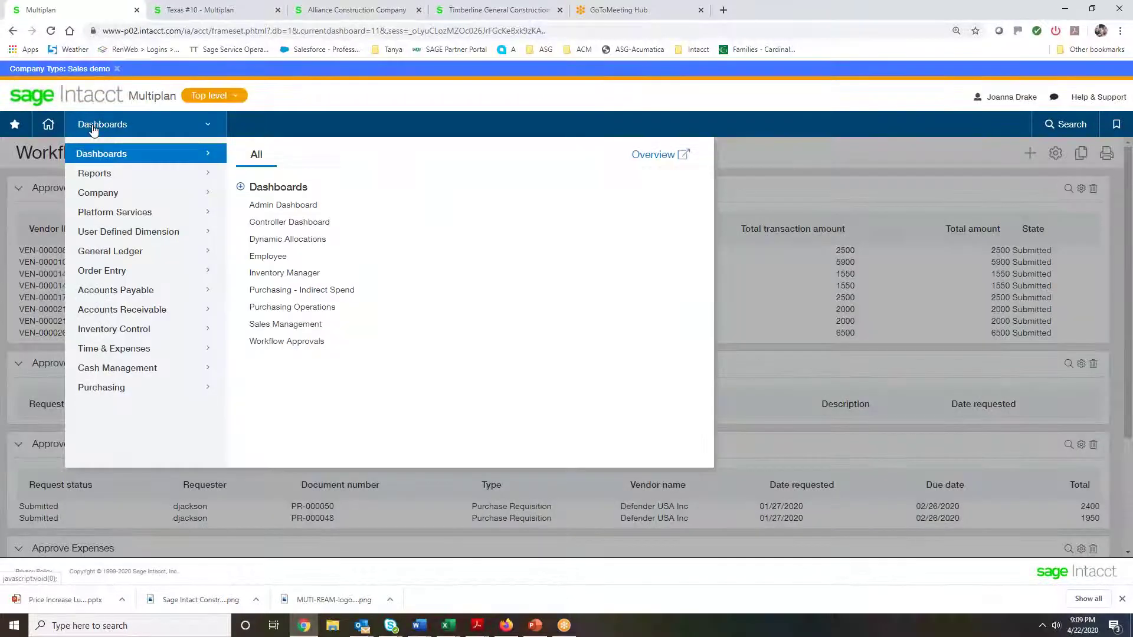
click(947, 161)
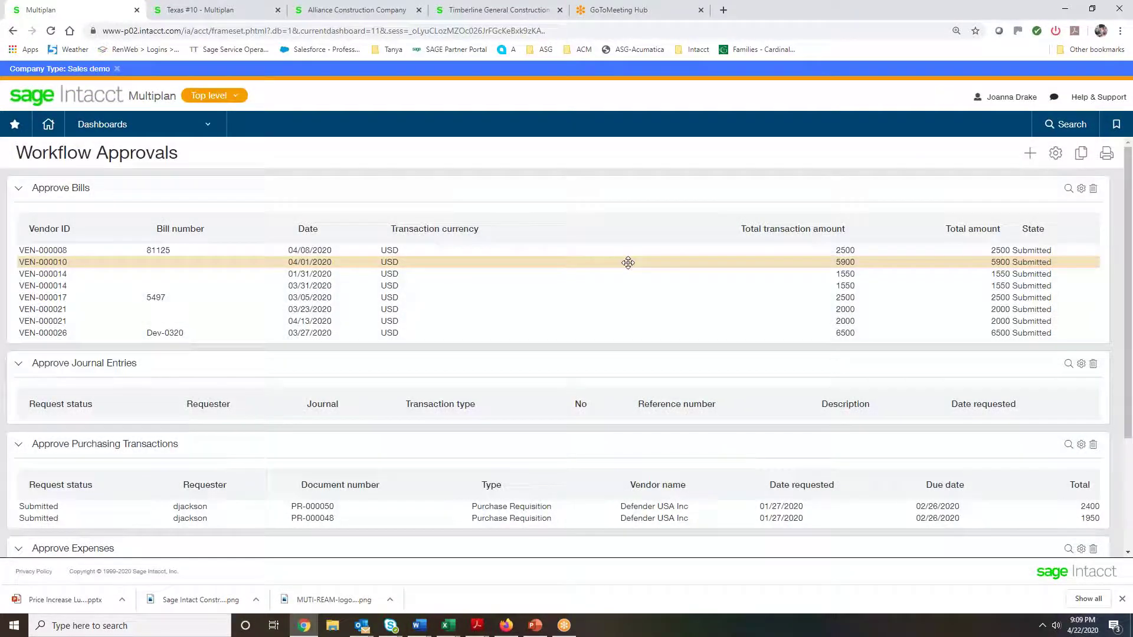
scroll(628, 263, down, 2)
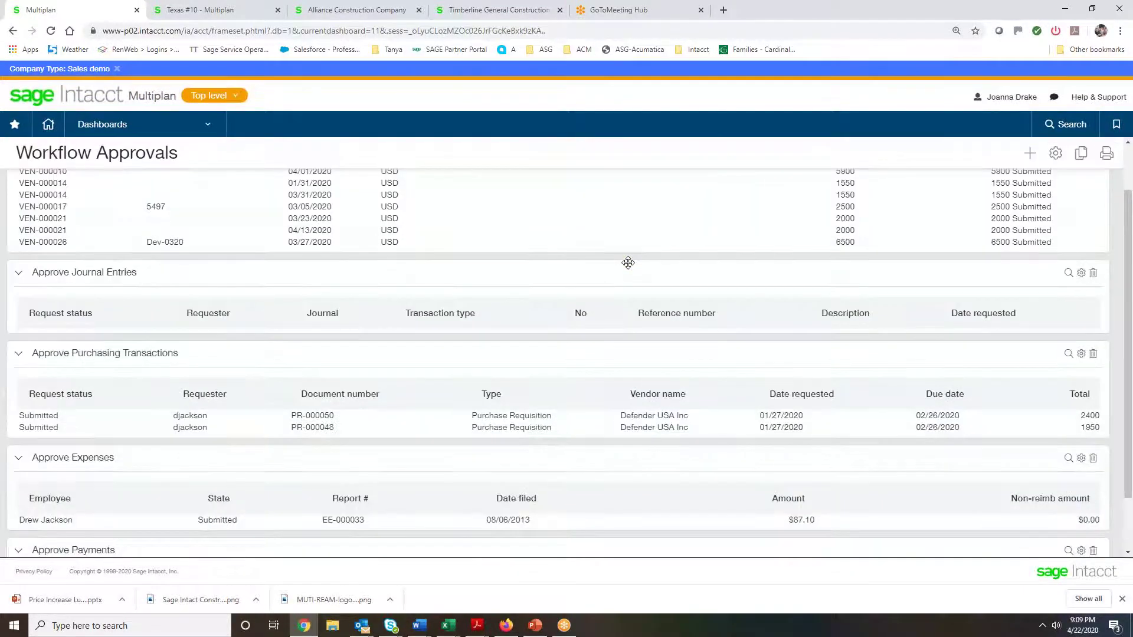
scroll(627, 262, up, 2)
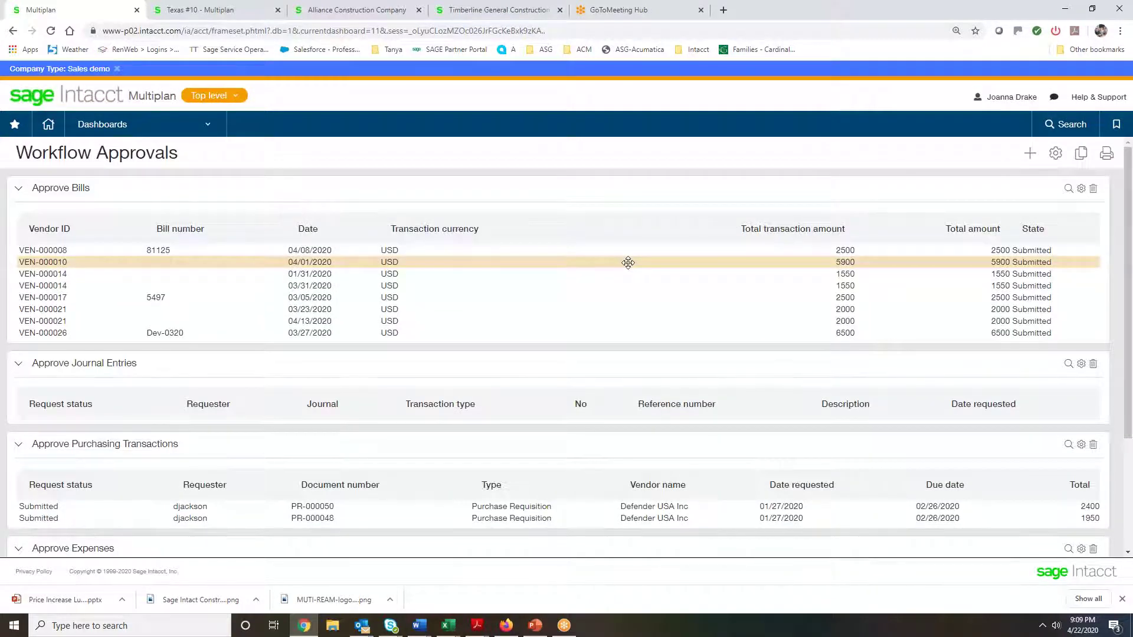
Step: Switch from Workflow Approvals to the Controller Dashboard
click(115, 136)
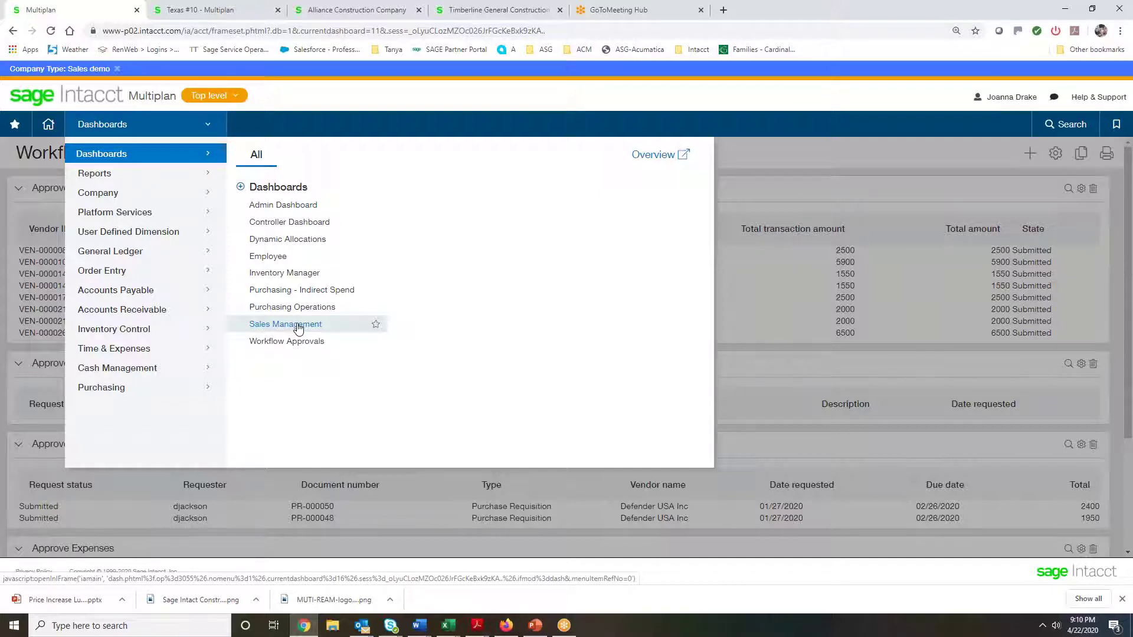
click(319, 224)
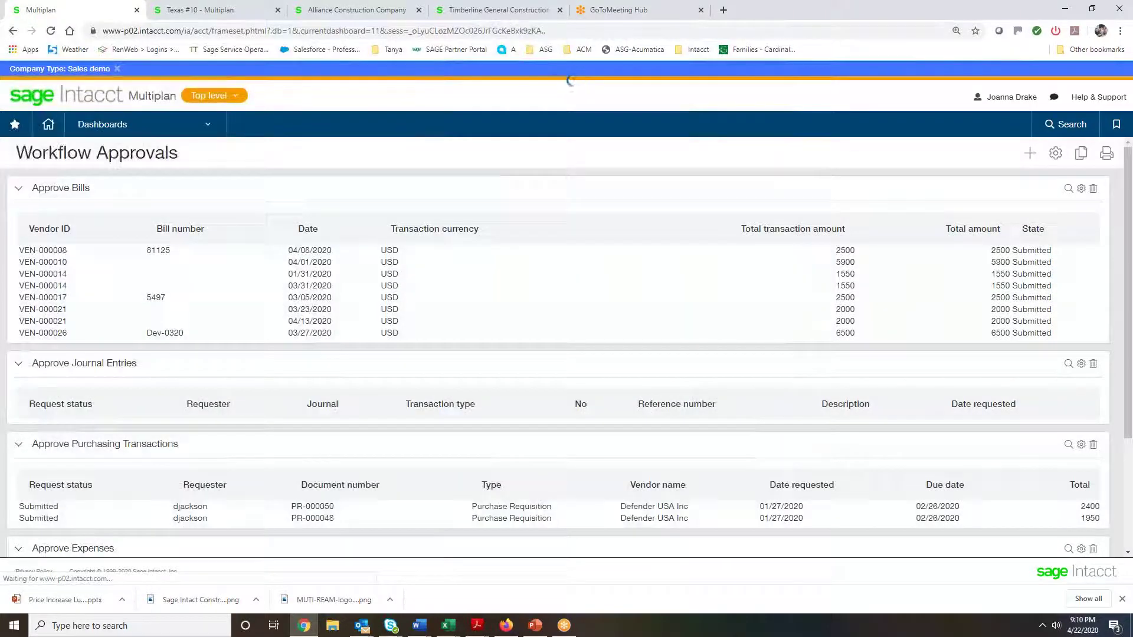